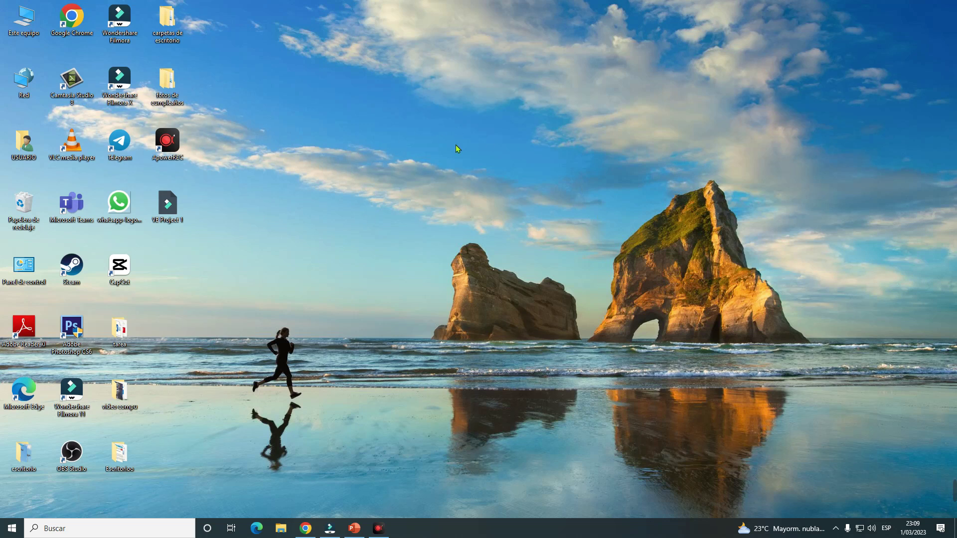
Set the desktop background to the underwater swimmer picture in the personalization settings and show the desktop.
right_click(457, 178)
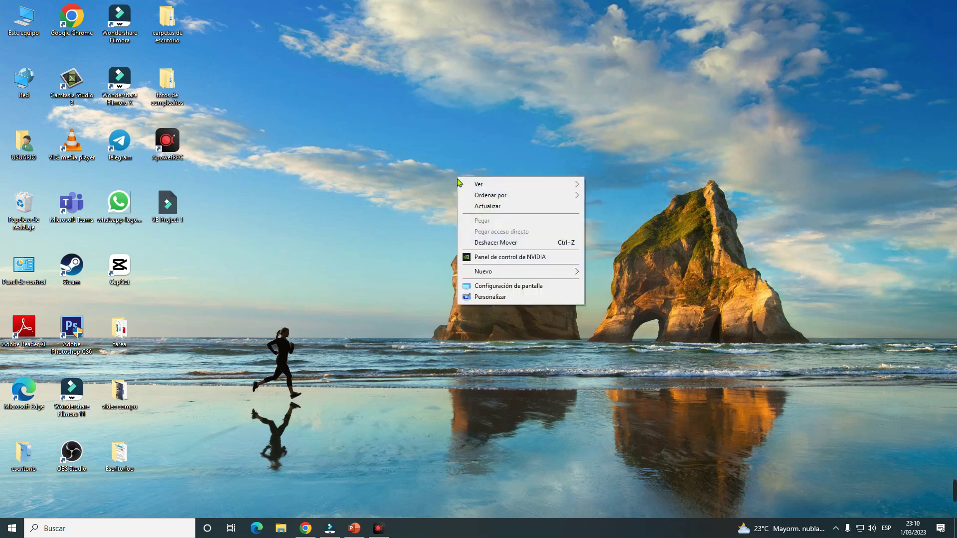
click(490, 297)
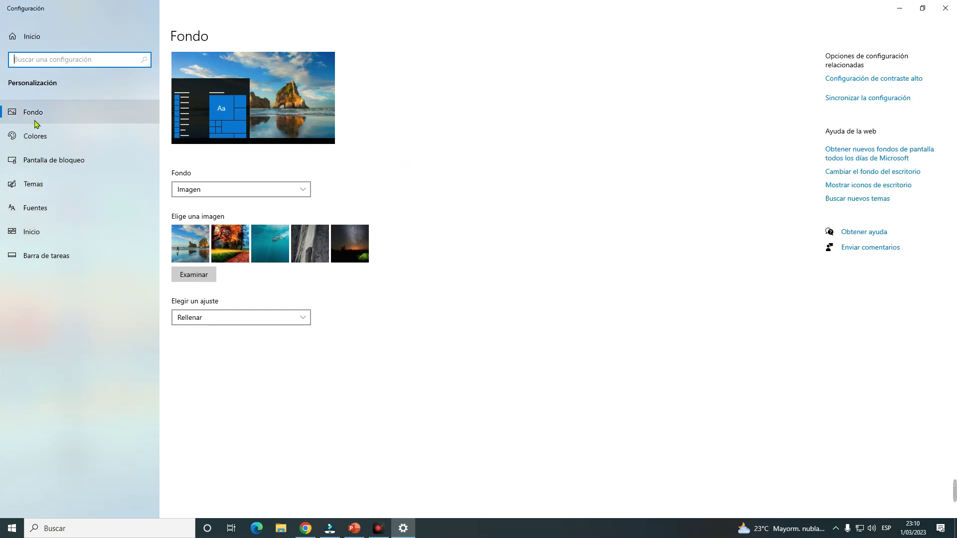
click(60, 118)
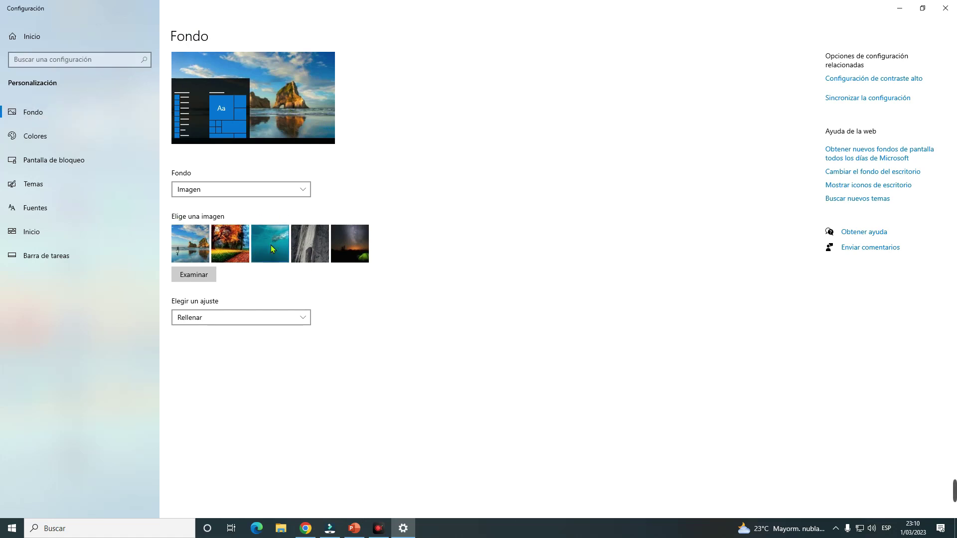
click(270, 244)
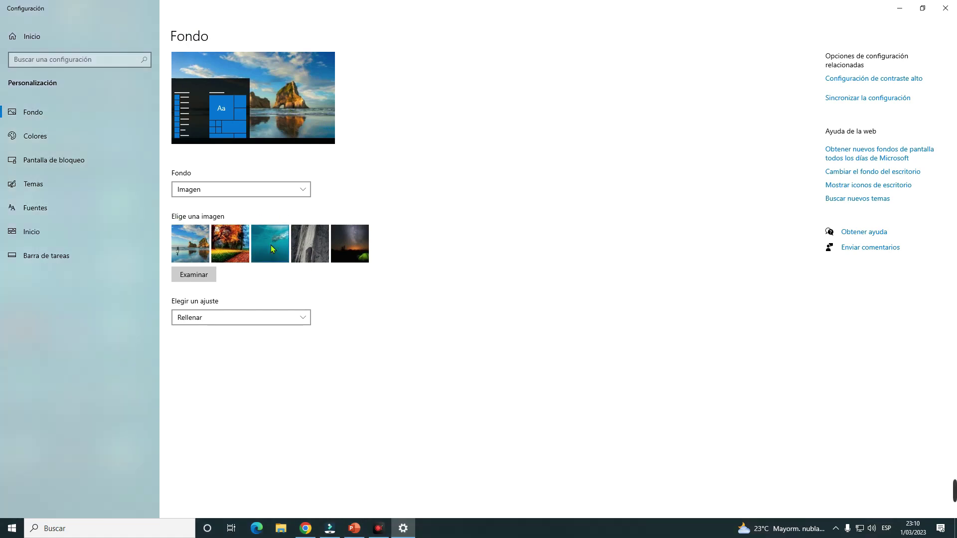
click(899, 10)
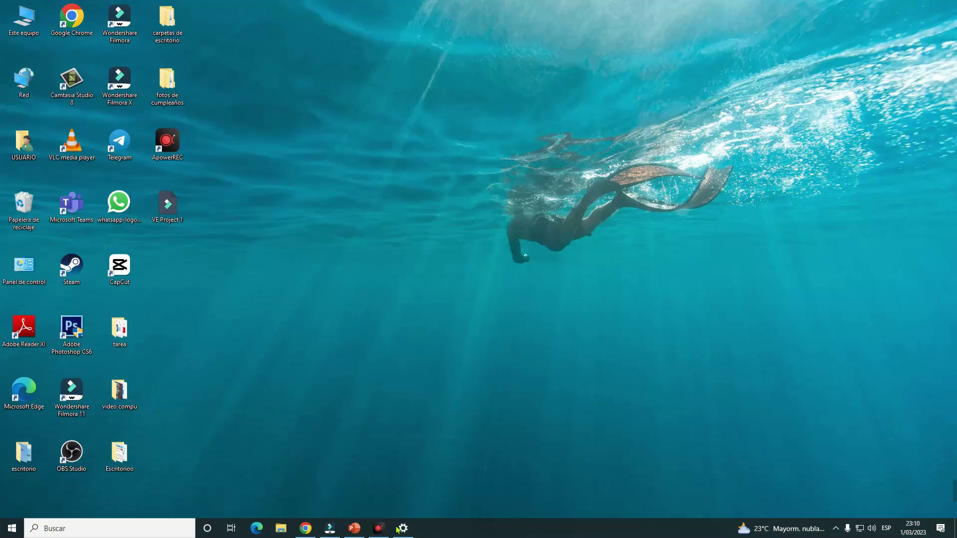
click(404, 527)
click(471, 263)
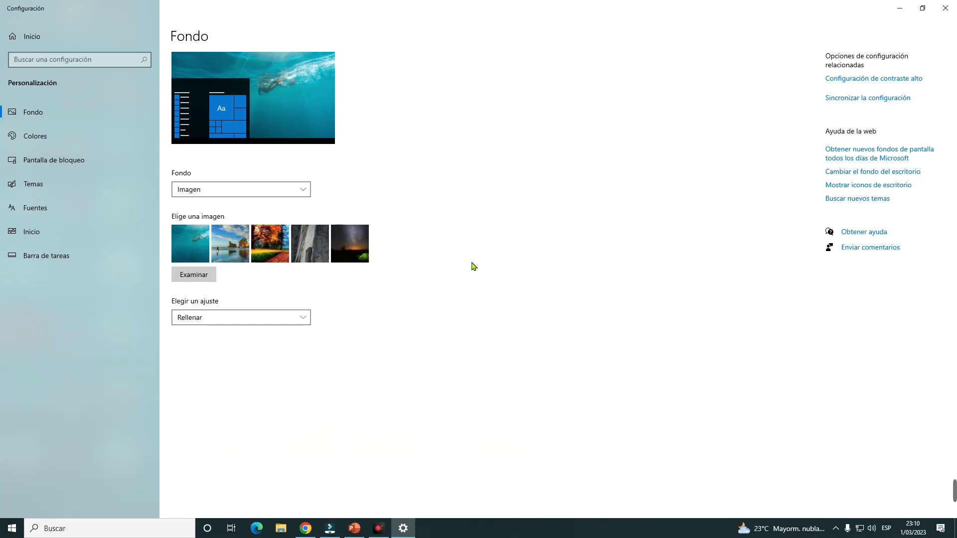
click(194, 276)
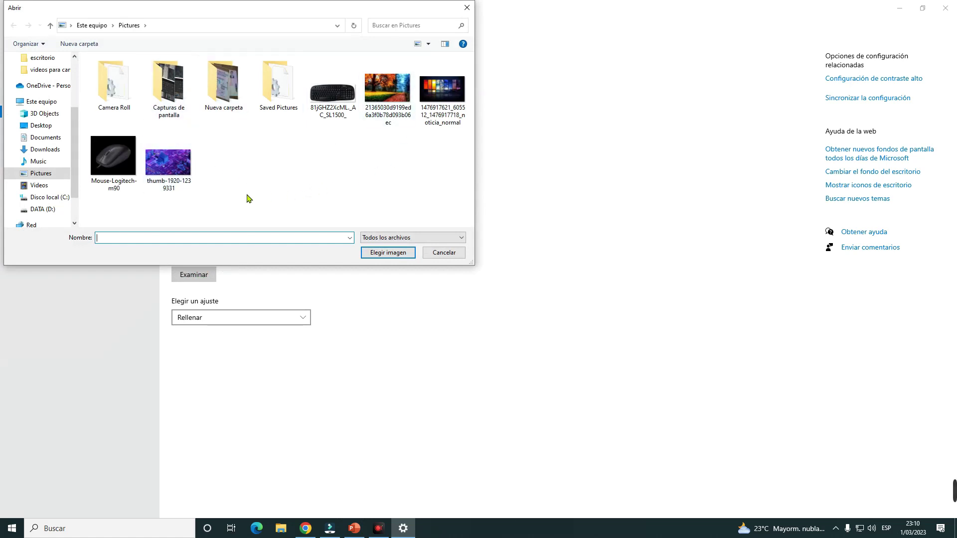
click(155, 168)
click(385, 252)
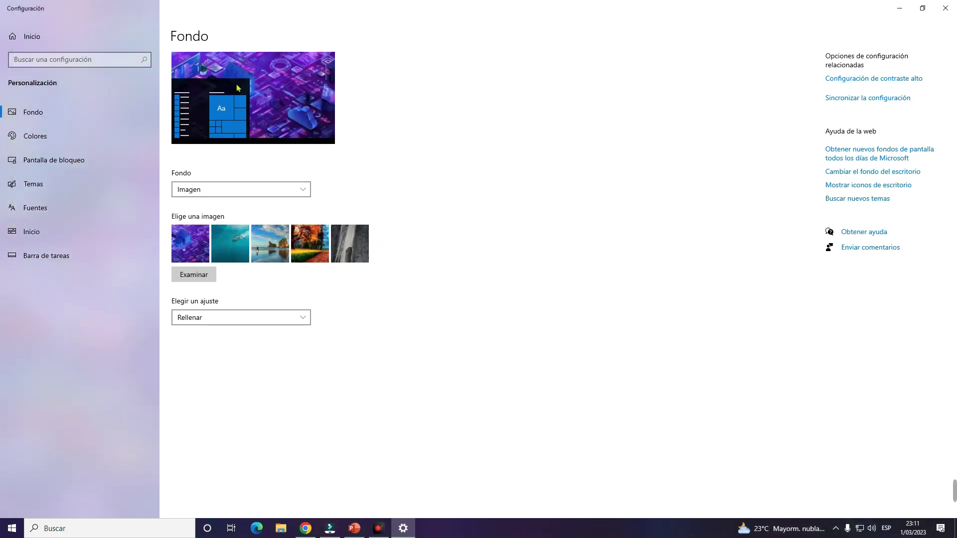
click(900, 8)
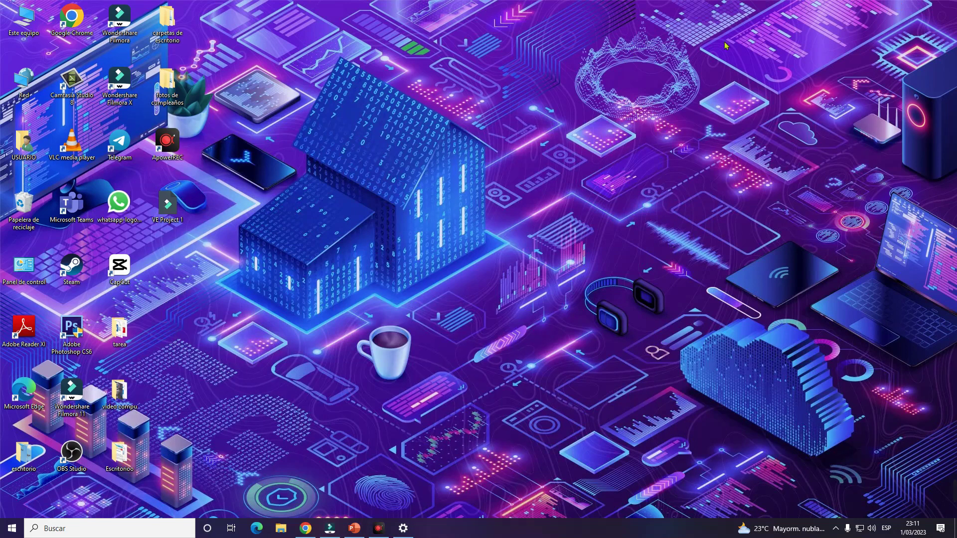
Change the Windows accent color to Oro dorado and check how it looks on the Start menu tiles.
right_click(490, 183)
click(521, 213)
right_click(467, 180)
click(502, 209)
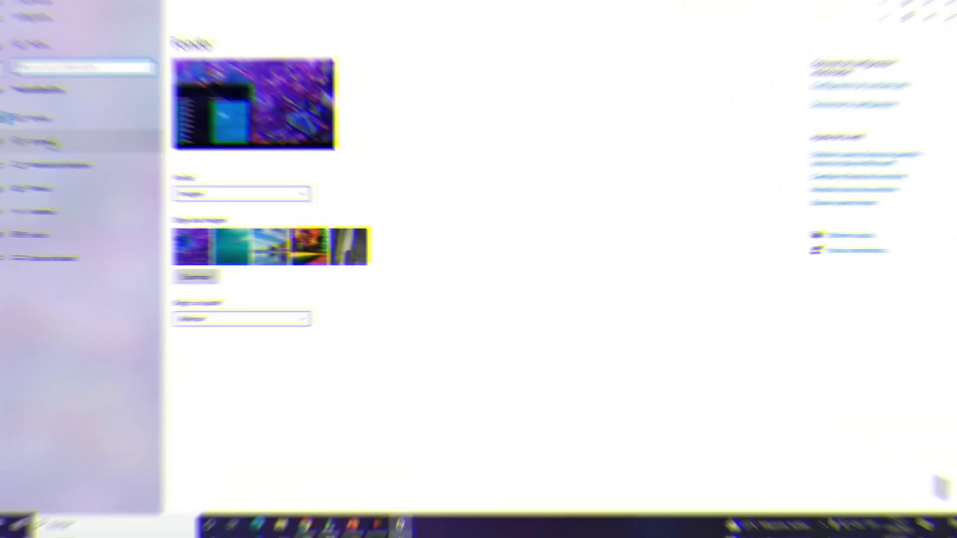
click(43, 138)
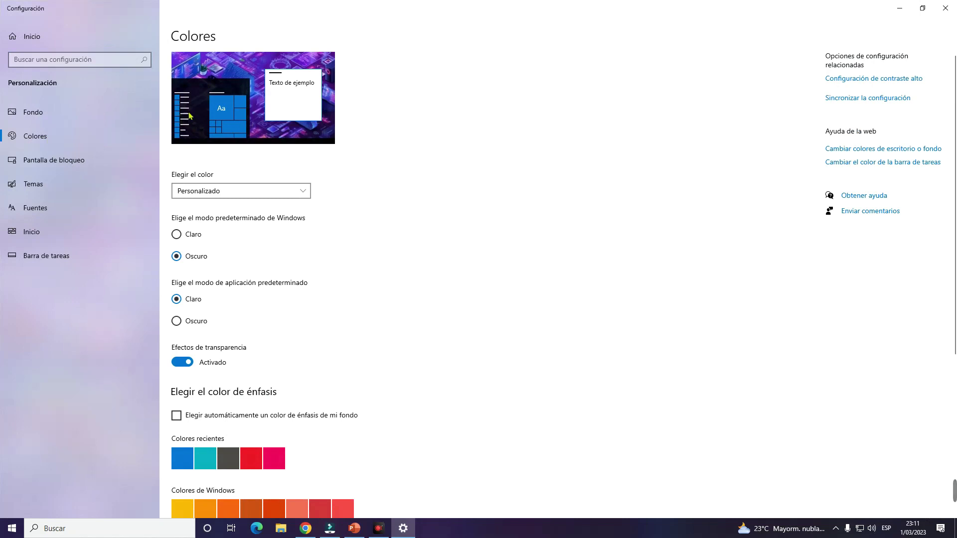
scroll(403, 417, down, 5)
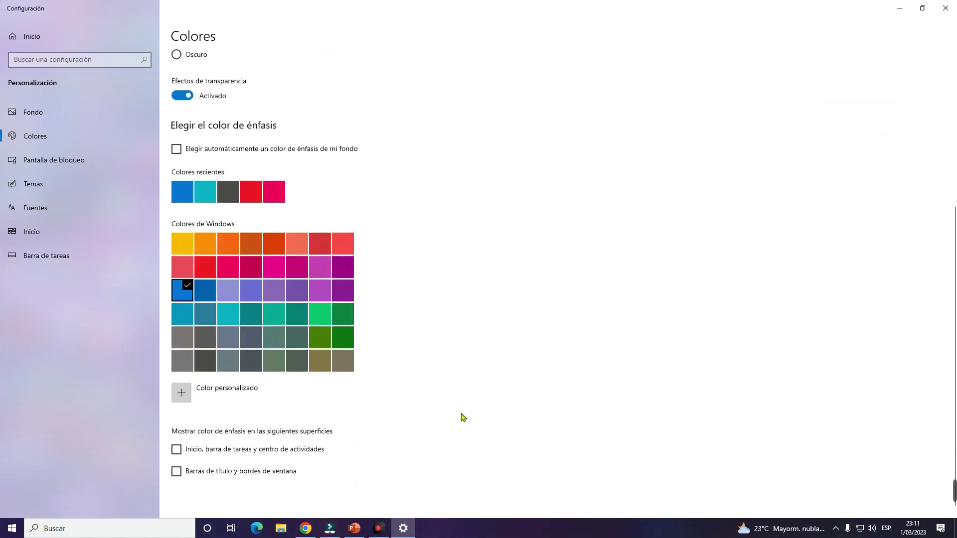
click(184, 240)
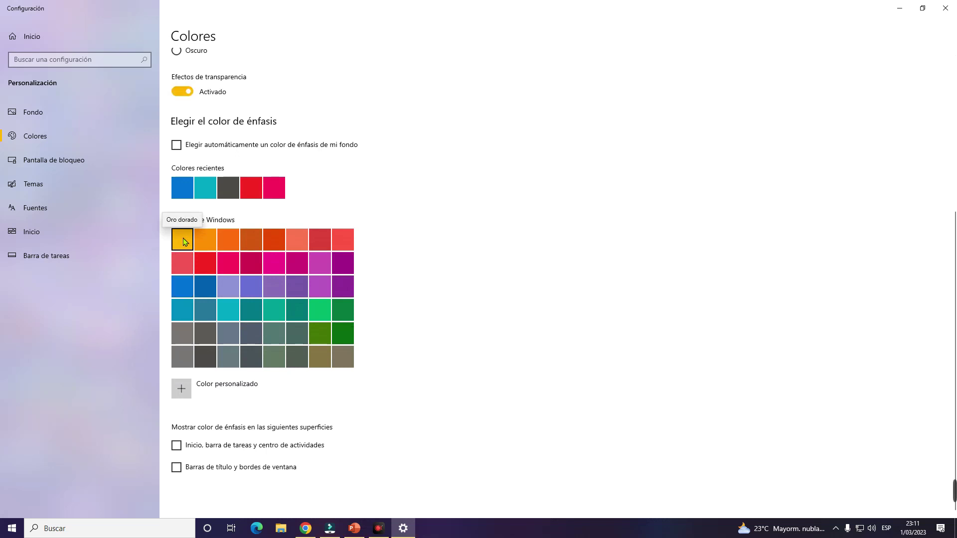
click(10, 530)
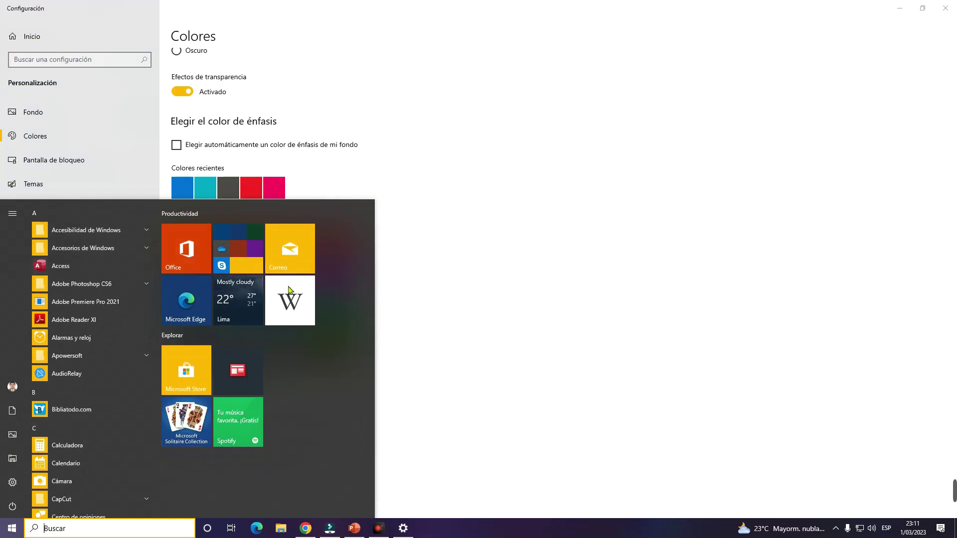
click(443, 418)
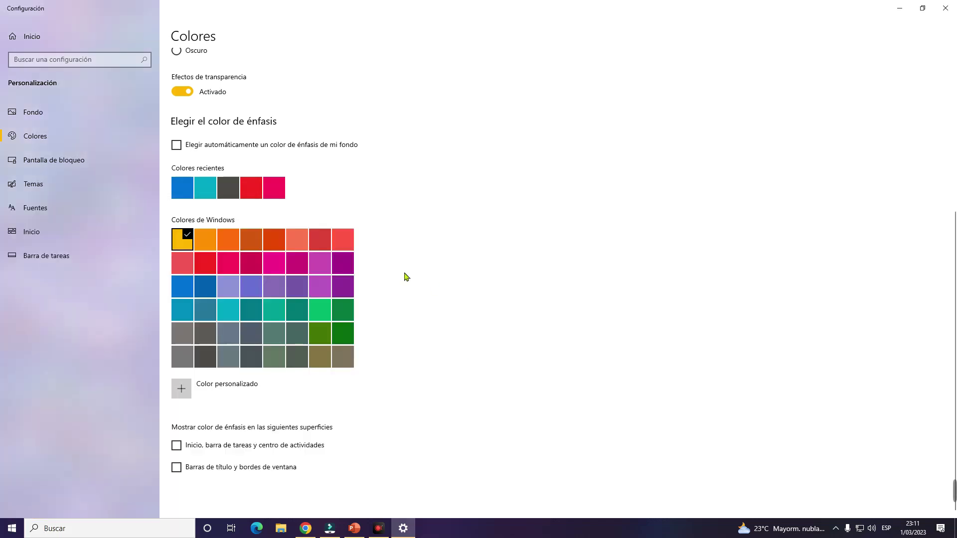
Set the accent color to the default blue and check the Start menu tiles.
click(183, 289)
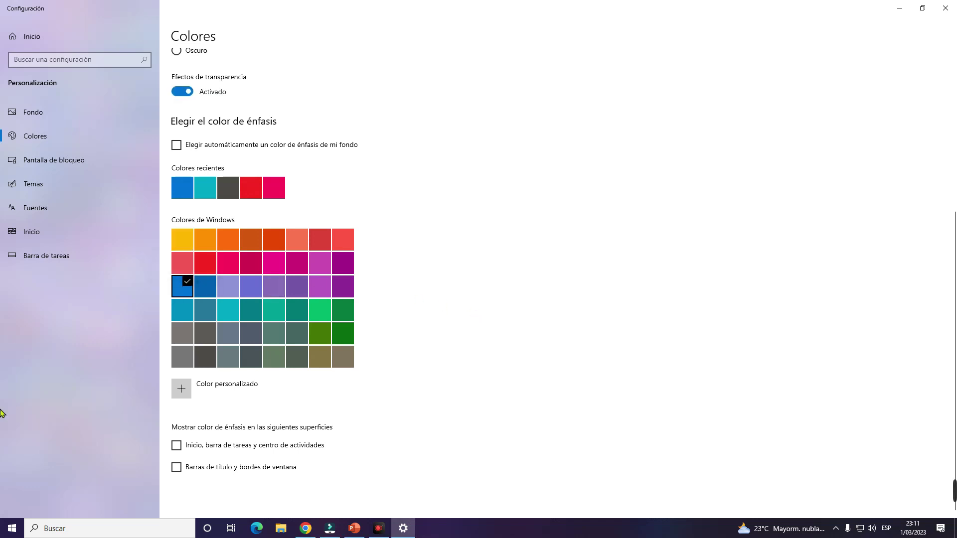
click(10, 534)
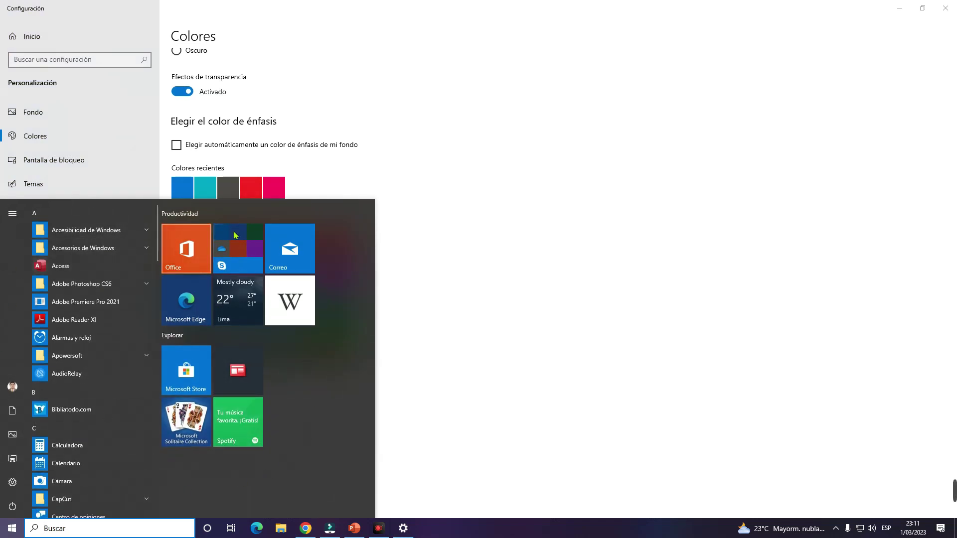
click(576, 317)
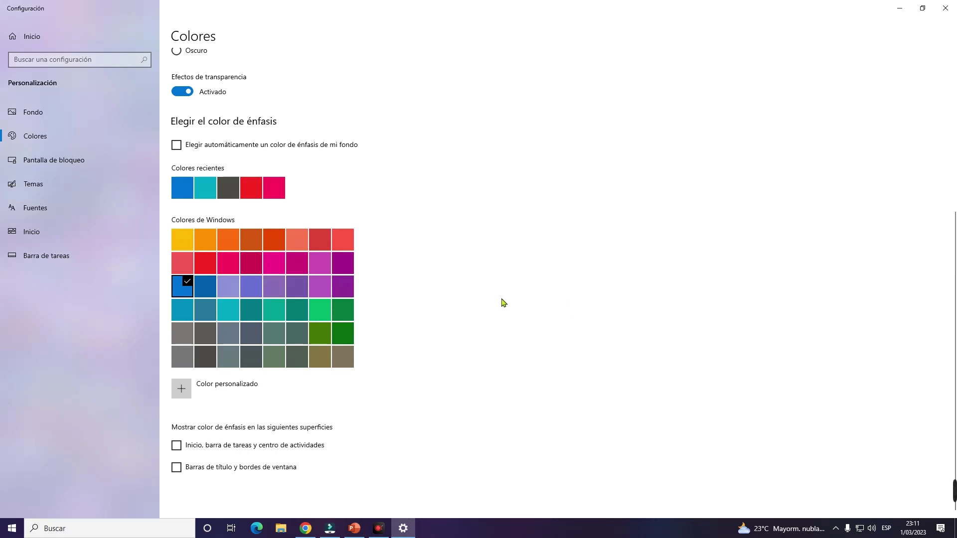
Try showing the accent color on Start, the taskbar and the action center, and turn the option back off.
click(176, 447)
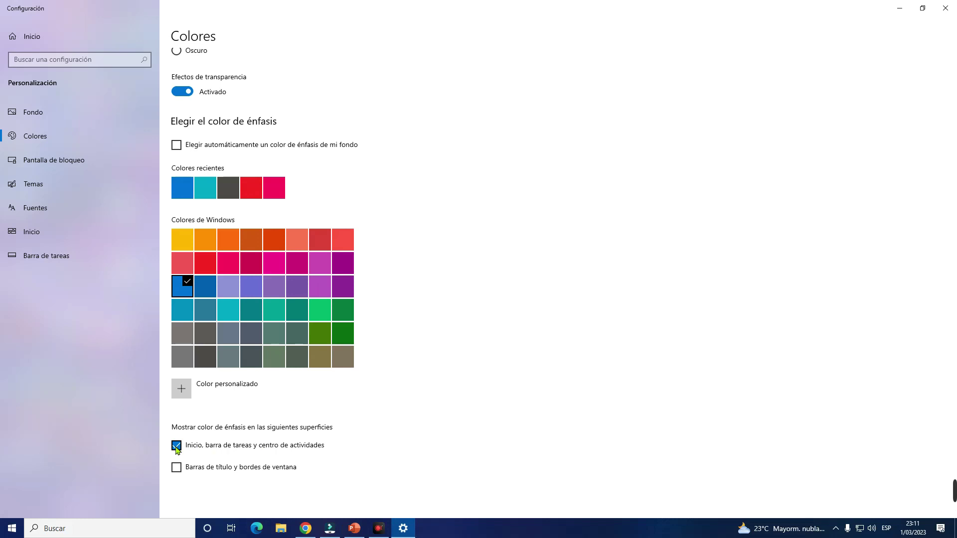
click(176, 447)
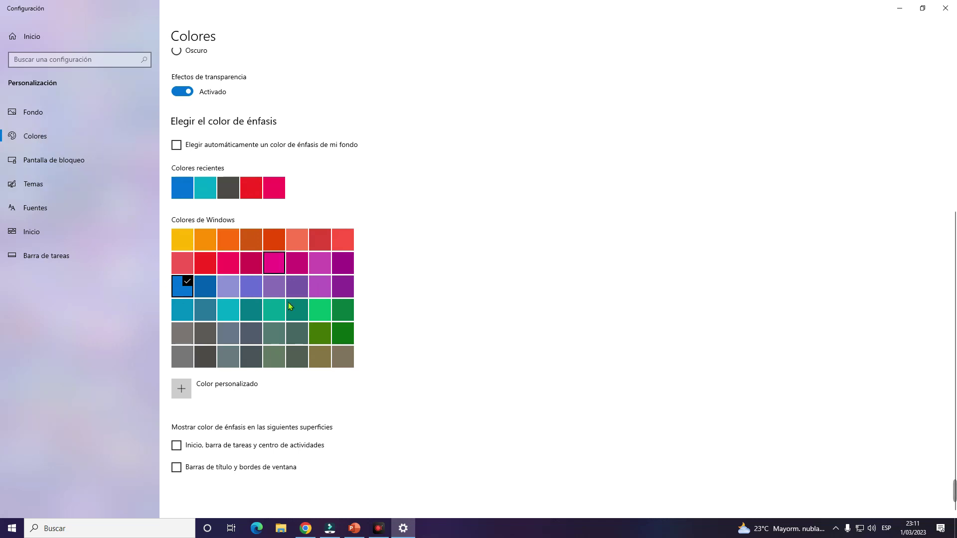
Examine the screen timeout choices linked from the lock screen settings and return to the lock screen page.
click(63, 161)
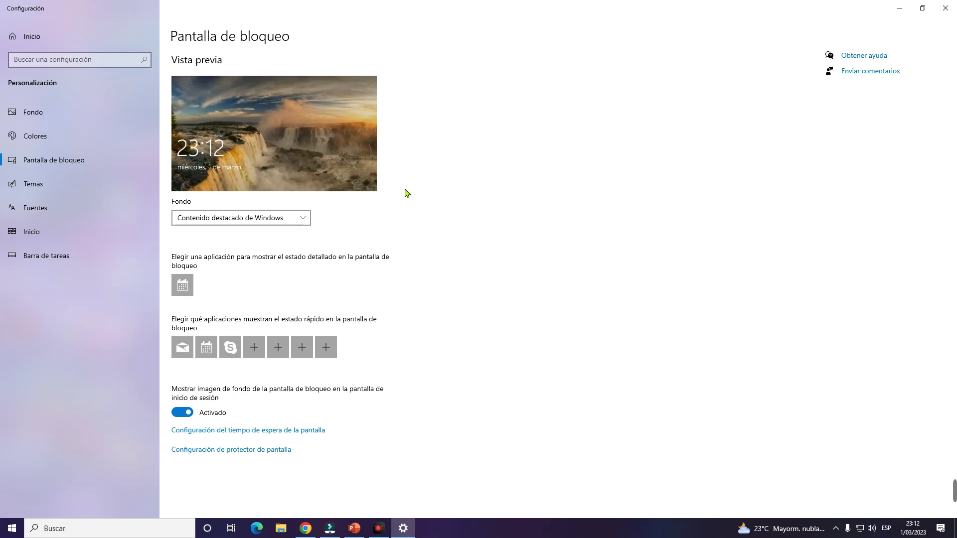
click(296, 431)
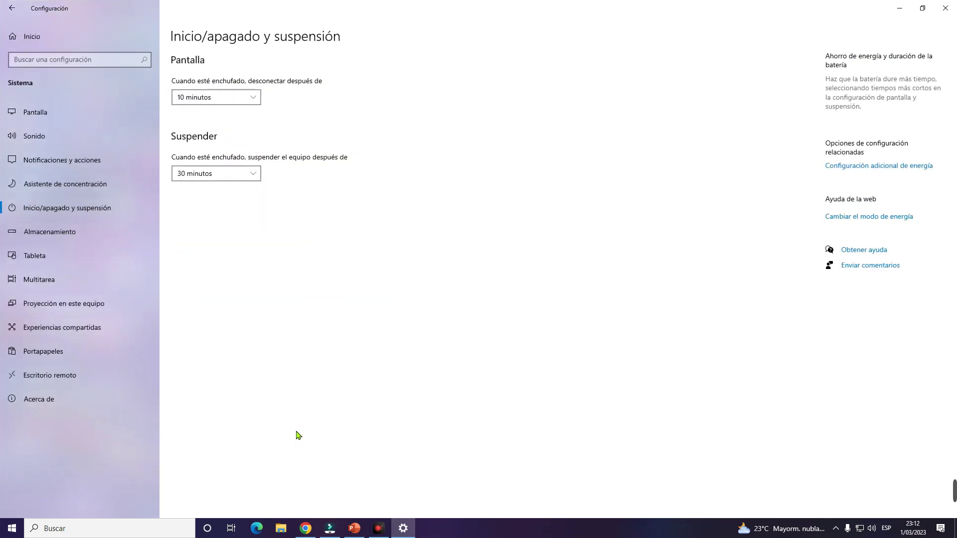
click(253, 98)
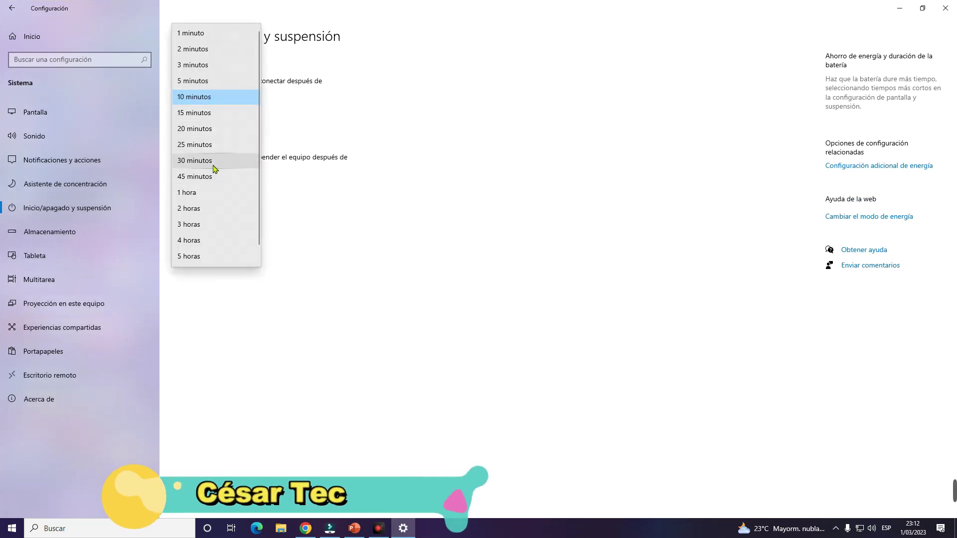
click(506, 221)
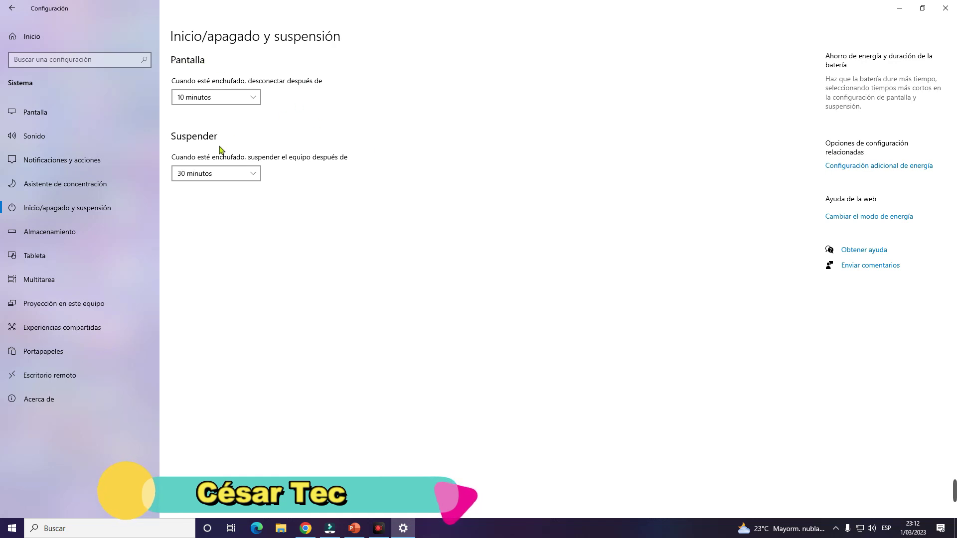
click(12, 8)
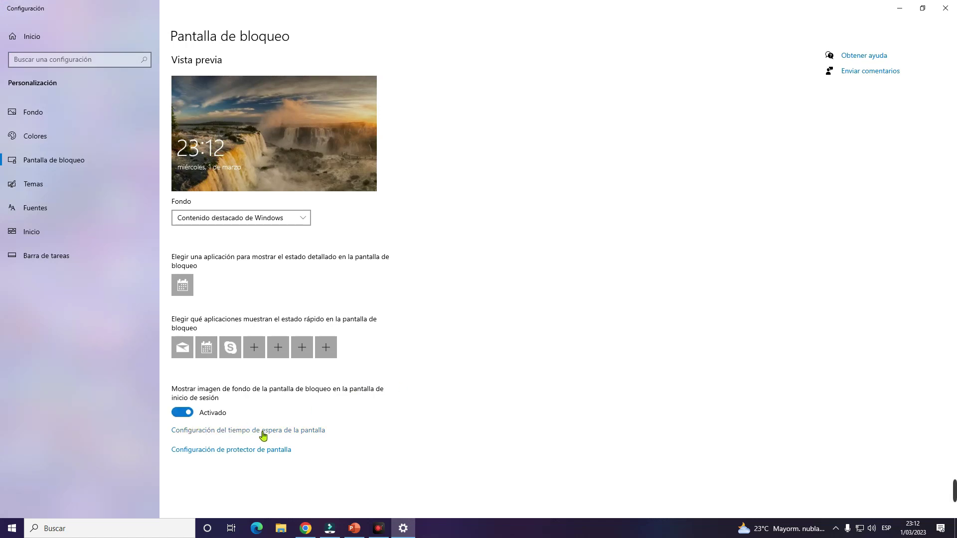
Try the Burbujas, Cintas and Formas y figuras screen savers in the screen saver settings, and cancel without applying.
click(267, 451)
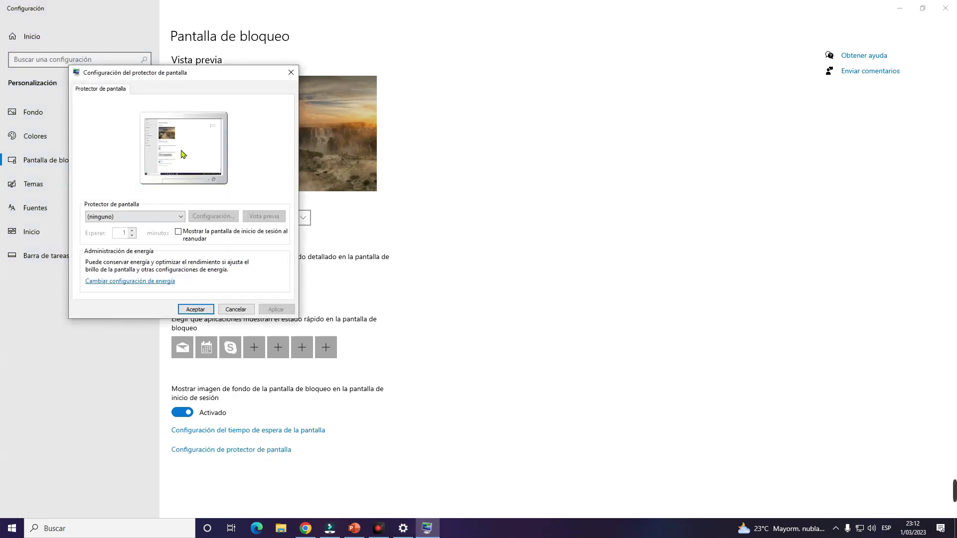
click(176, 216)
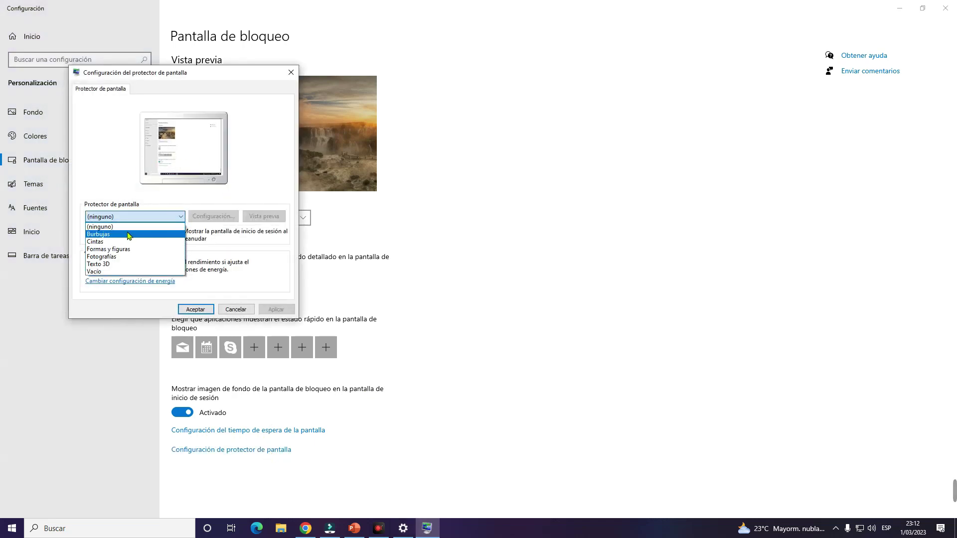
click(129, 234)
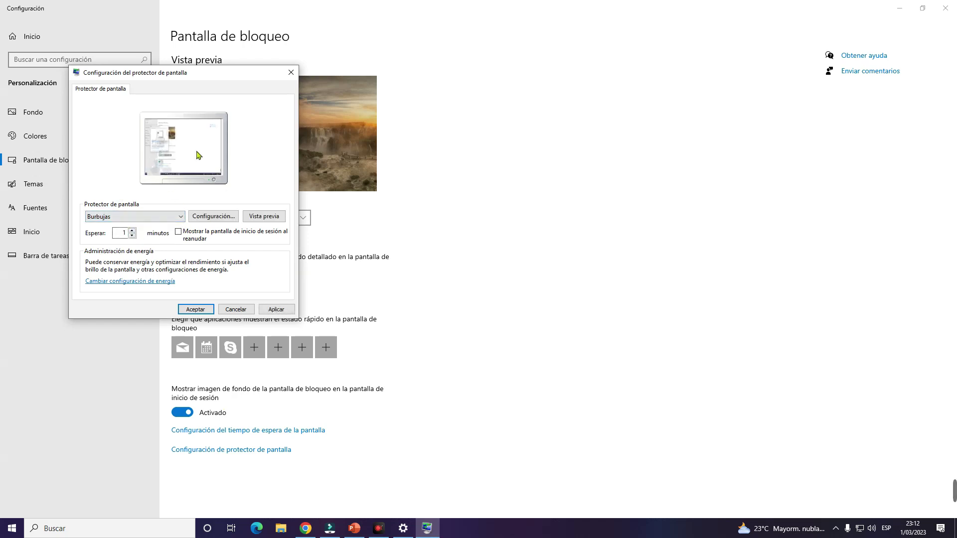
click(181, 217)
click(119, 242)
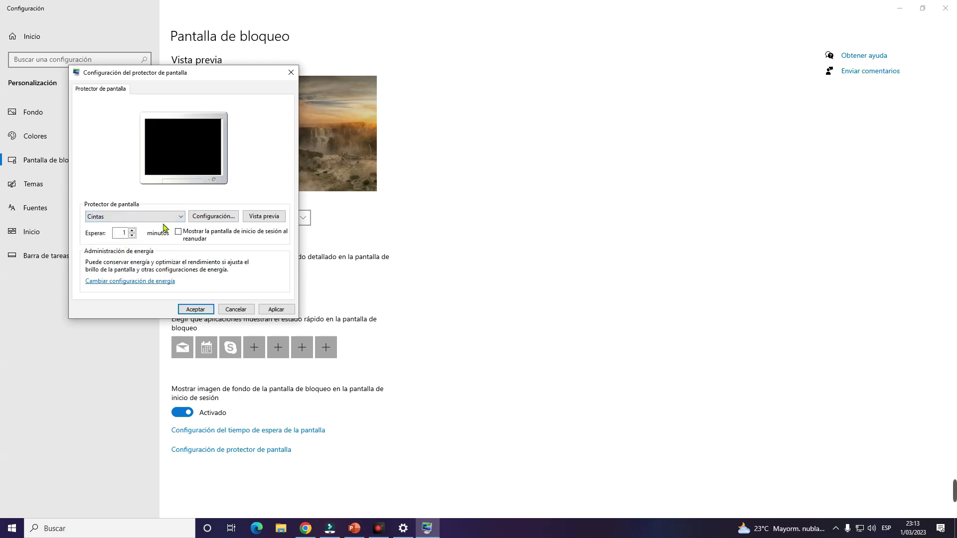
click(180, 220)
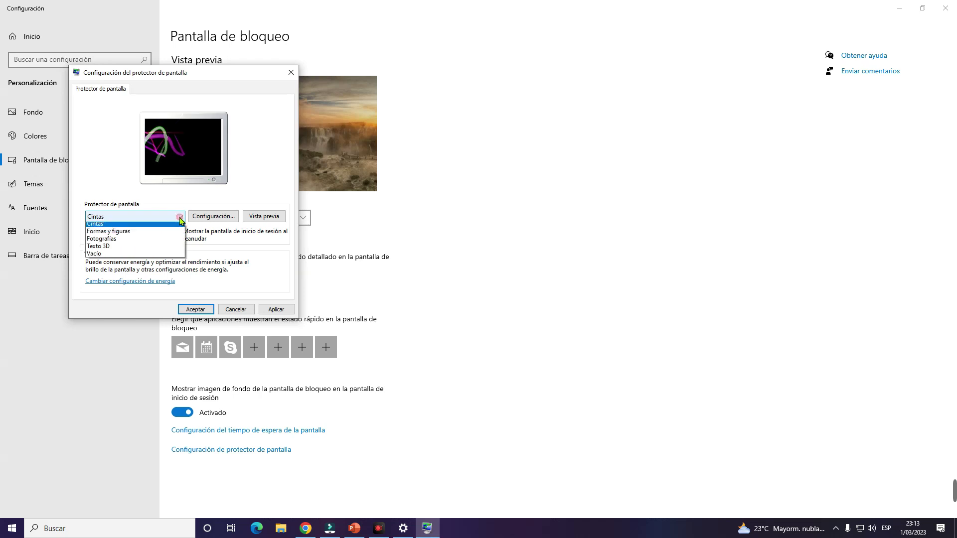
click(124, 249)
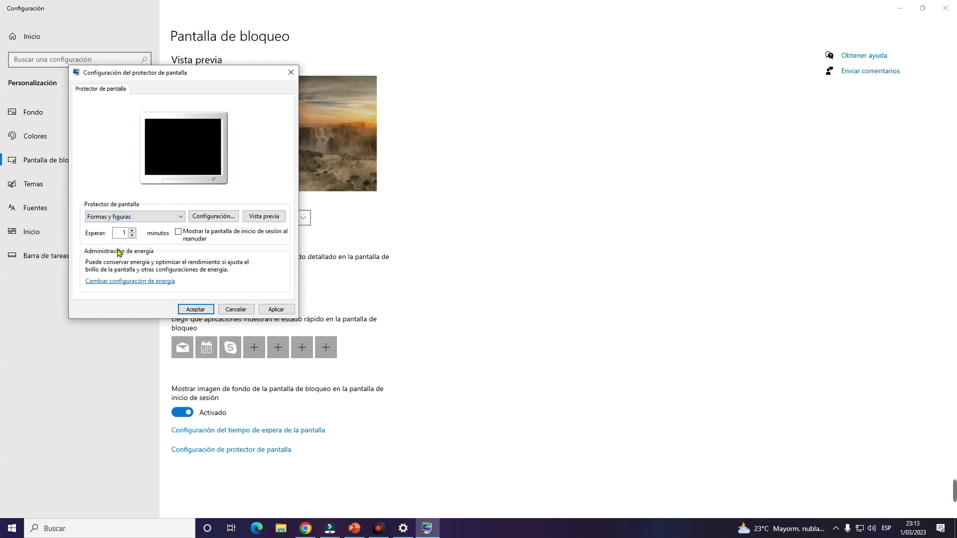
click(236, 309)
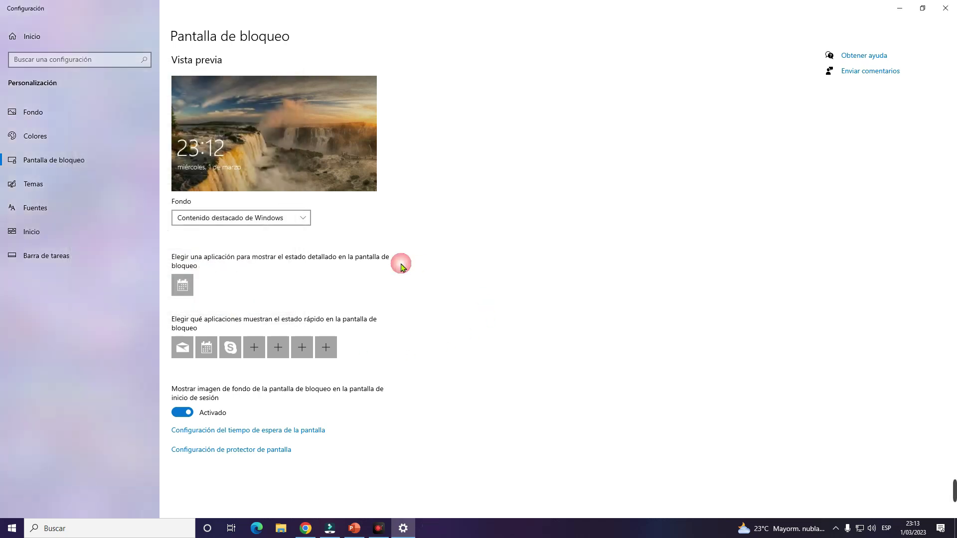
Hide the Equipo, Archivos del usuario, Red, Papelera de reciclaje and Panel de control desktop icons through the theme settings.
click(50, 189)
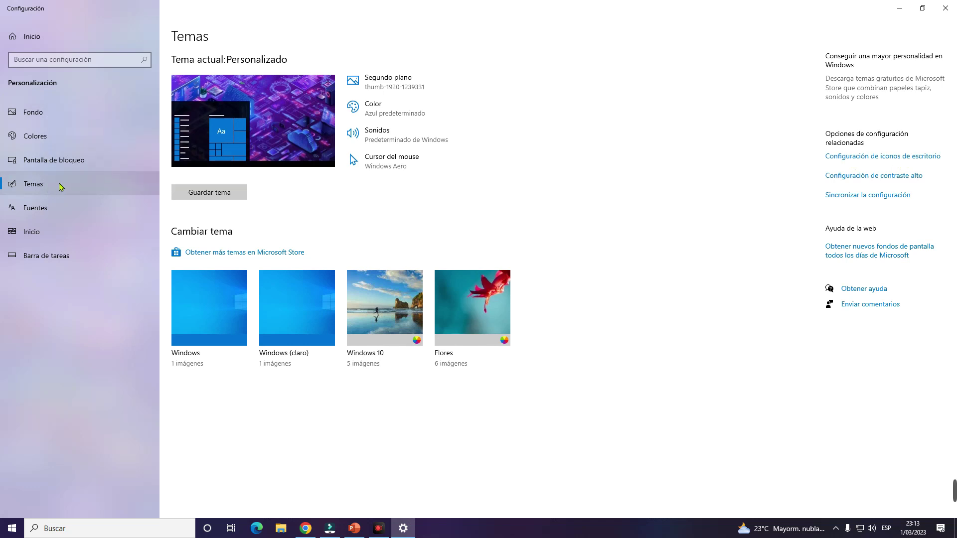
click(881, 157)
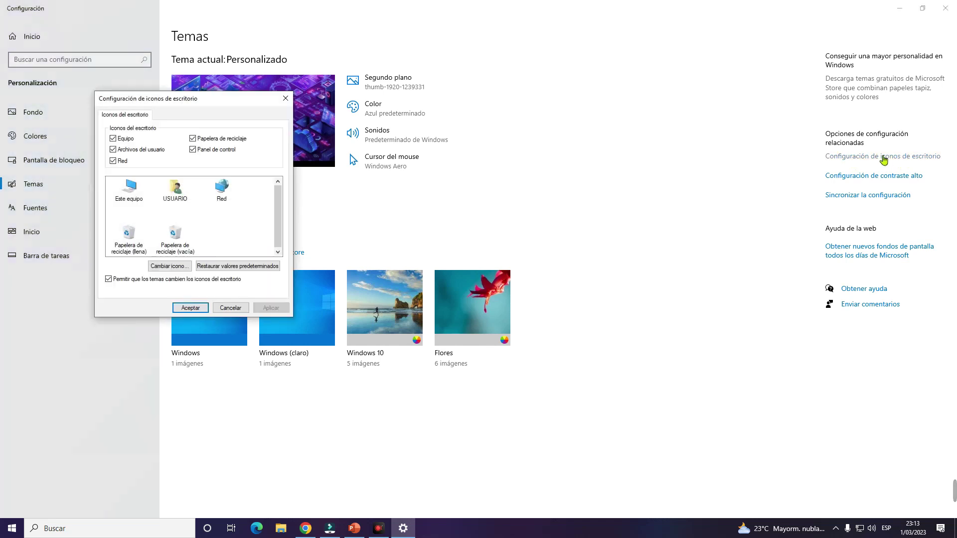
drag(218, 97, 664, 51)
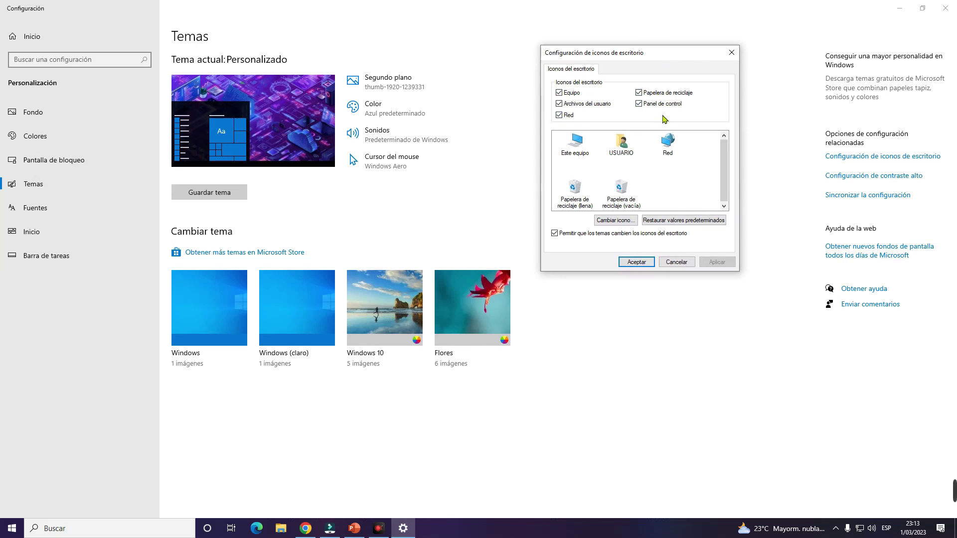
click(558, 115)
click(559, 103)
click(559, 92)
click(638, 93)
click(638, 104)
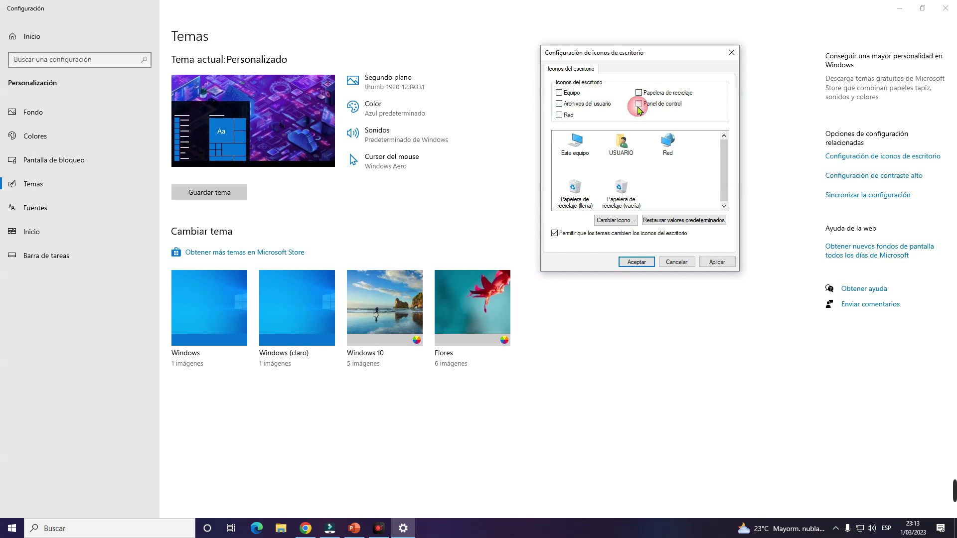
click(717, 262)
click(636, 261)
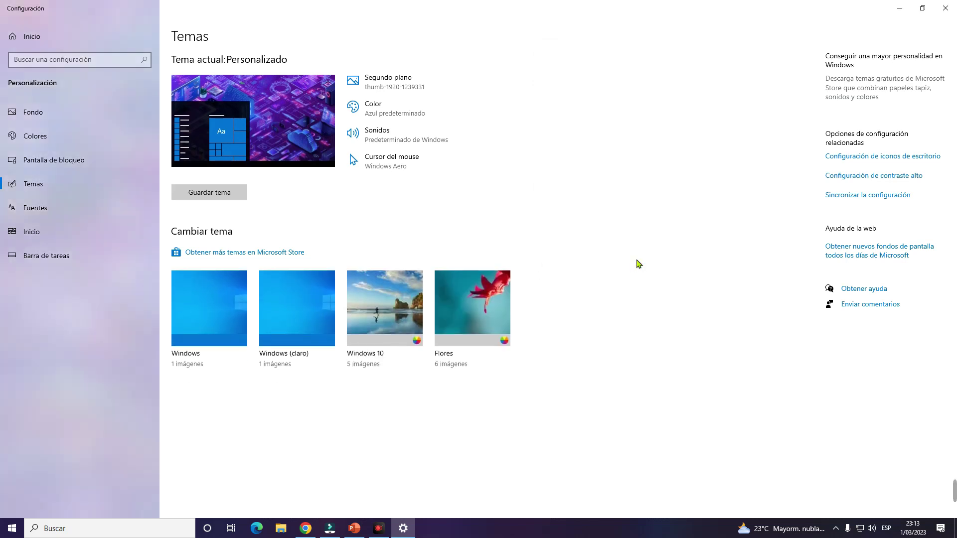
Return to the desktop and examine which icons remain, selecting them all as a group and clearing the selection.
click(899, 8)
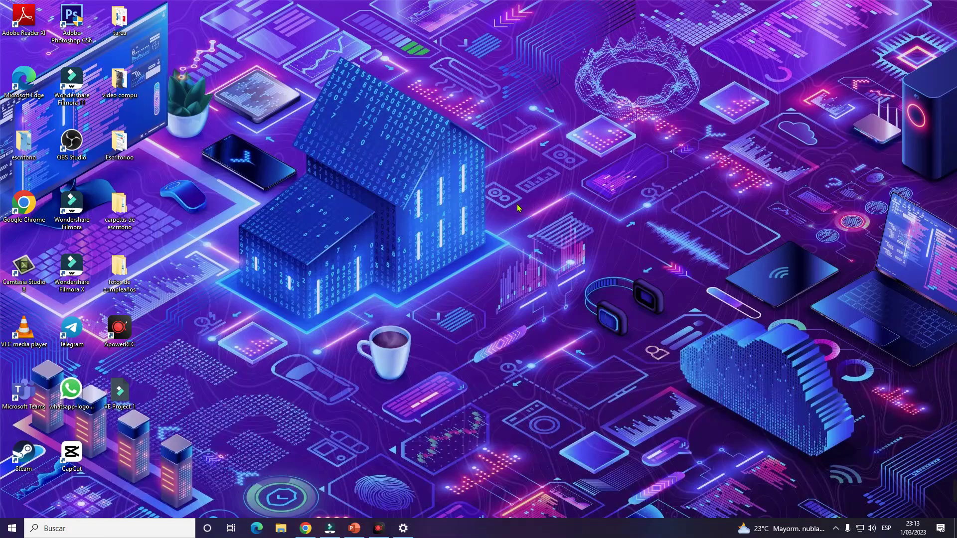
drag(7, 4, 203, 456)
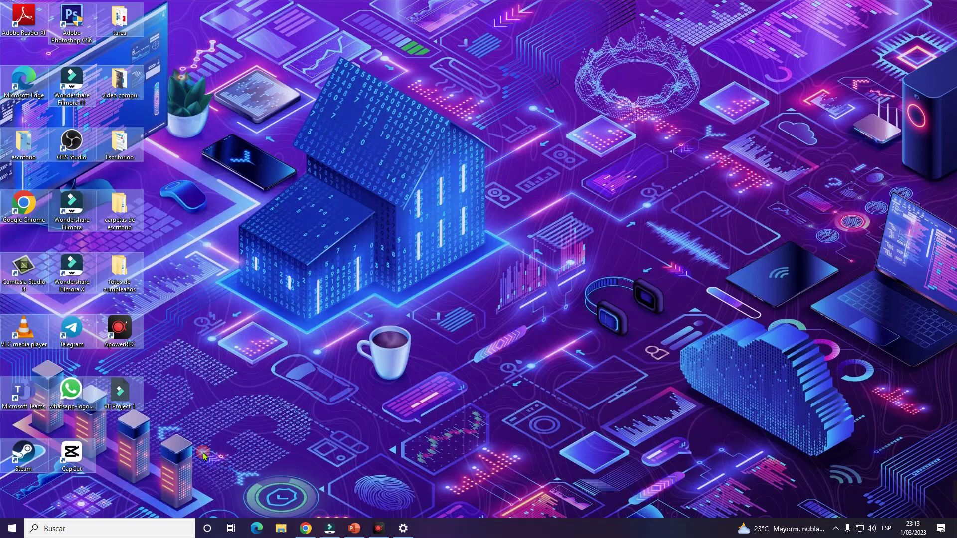
click(244, 406)
drag(174, 480, 169, 2)
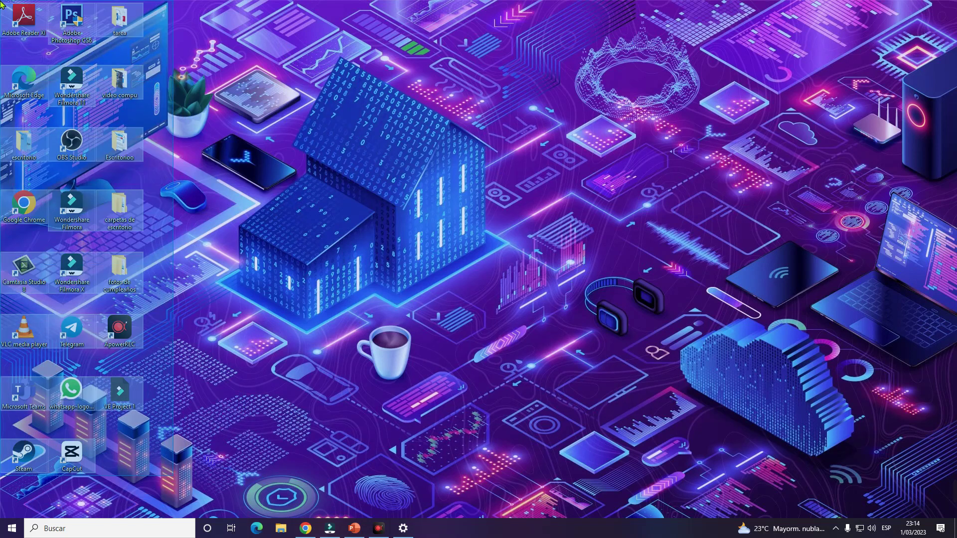
click(488, 259)
Set the beach picture with the runner and rocks as the desktop background and check it on the desktop.
right_click(455, 216)
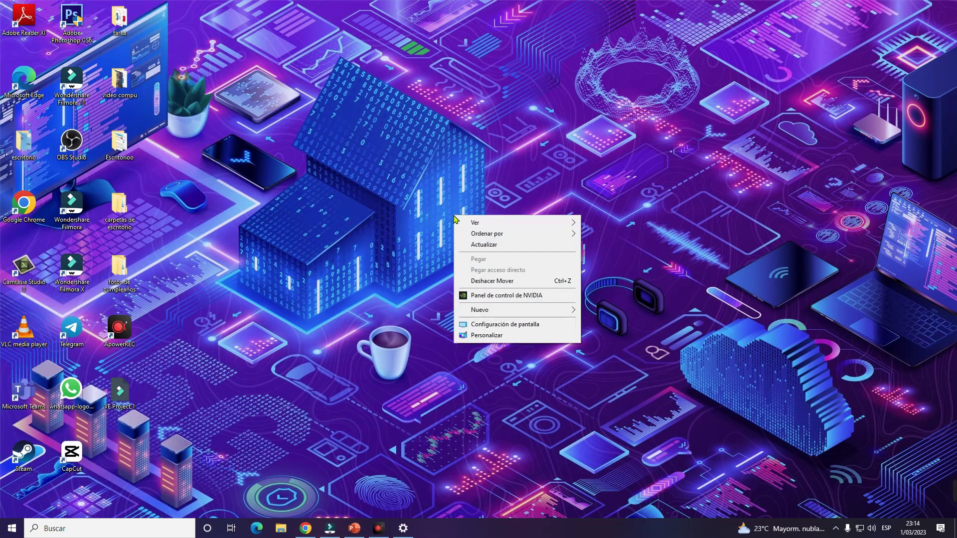
click(498, 336)
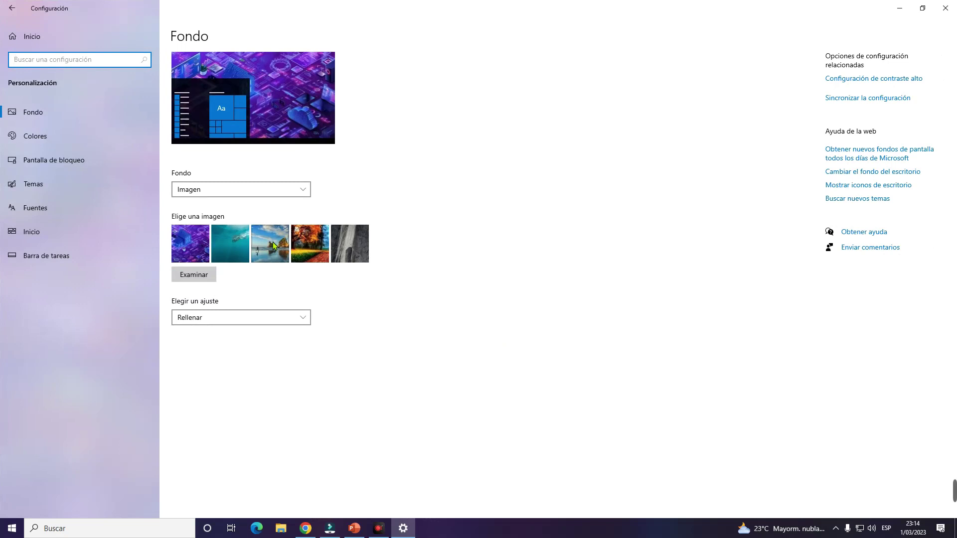
click(273, 246)
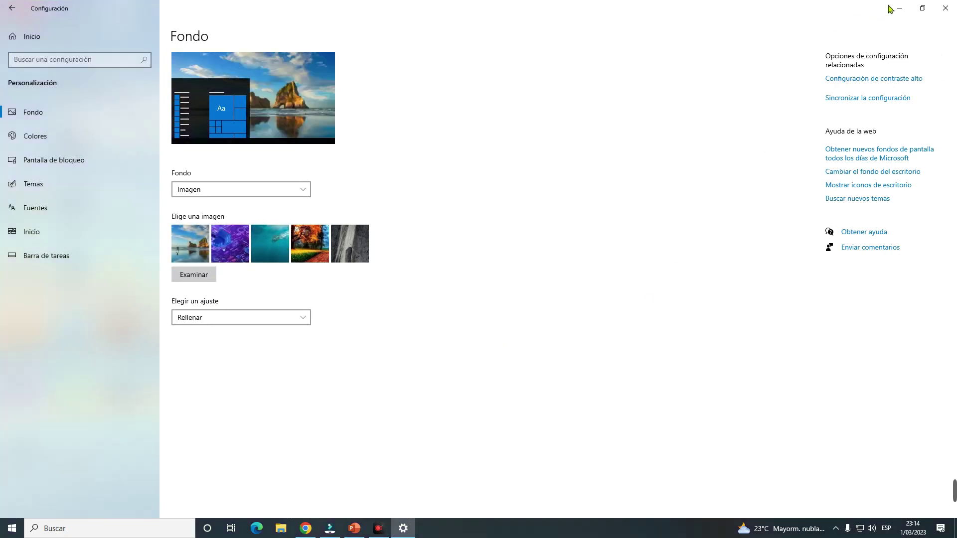
click(897, 8)
drag(184, 488, 1, 3)
click(264, 193)
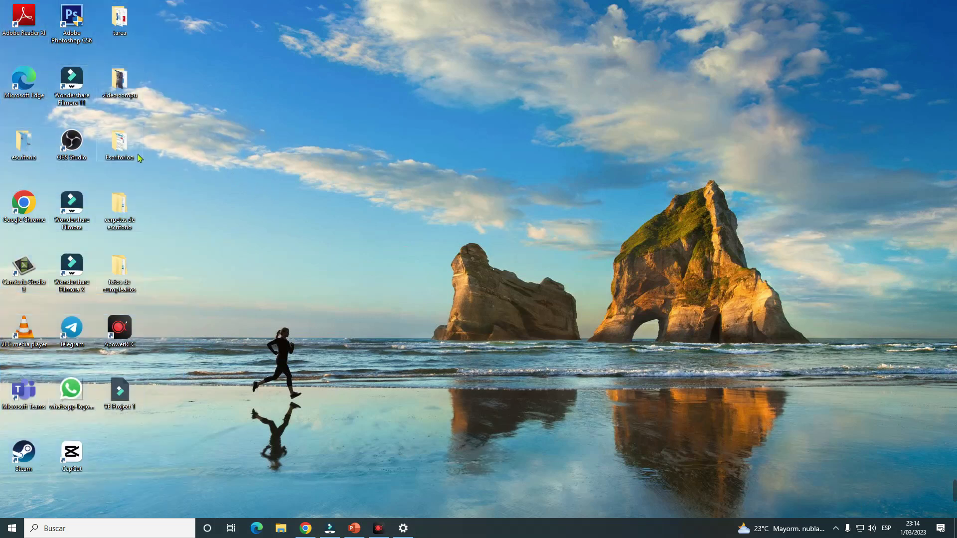
click(226, 203)
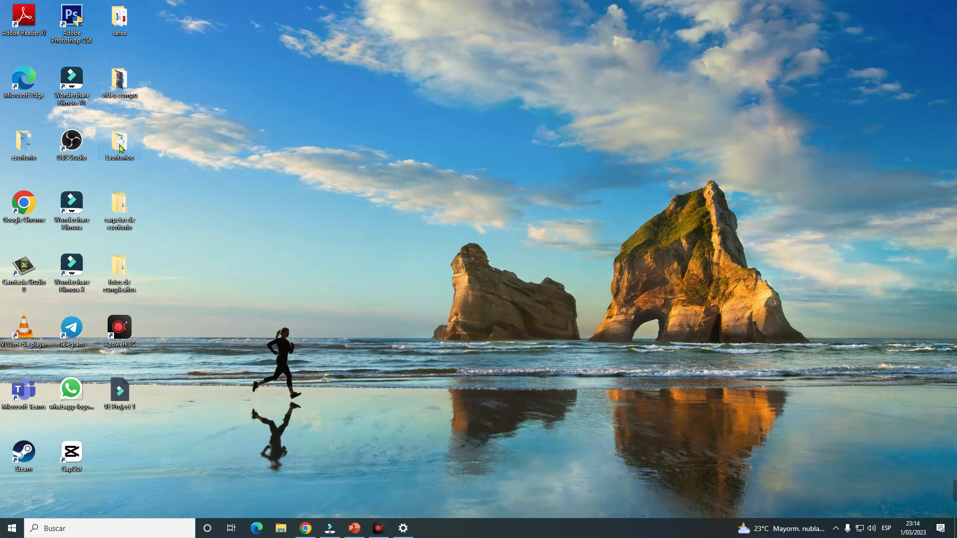
click(427, 220)
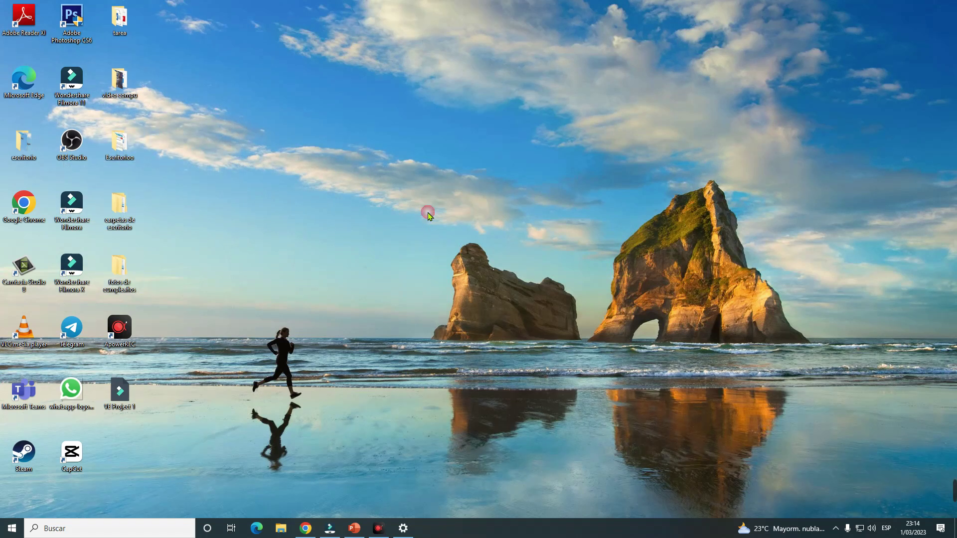
Create a new folder on the desktop and keep its default name, Nueva carpeta.
right_click(427, 184)
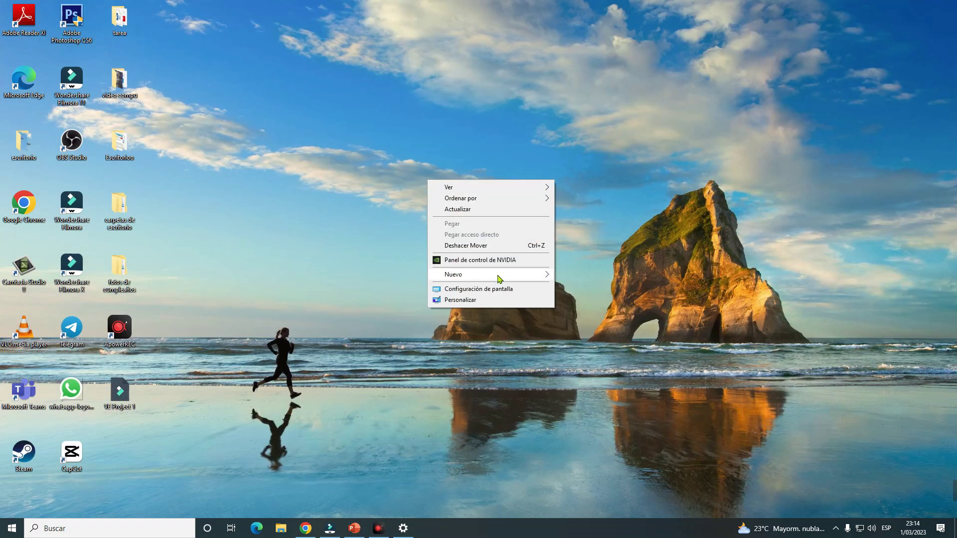
mouse_move(497, 277)
click(593, 277)
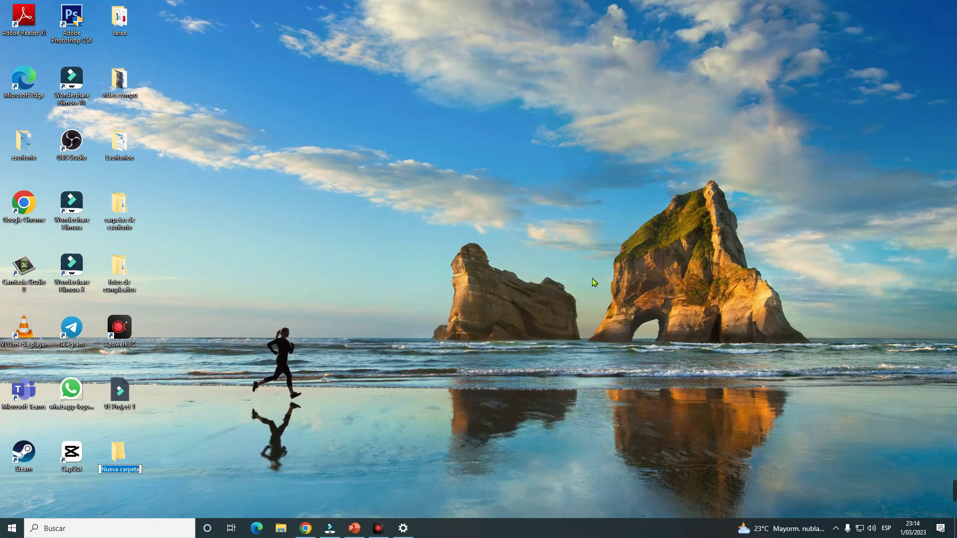
click(315, 398)
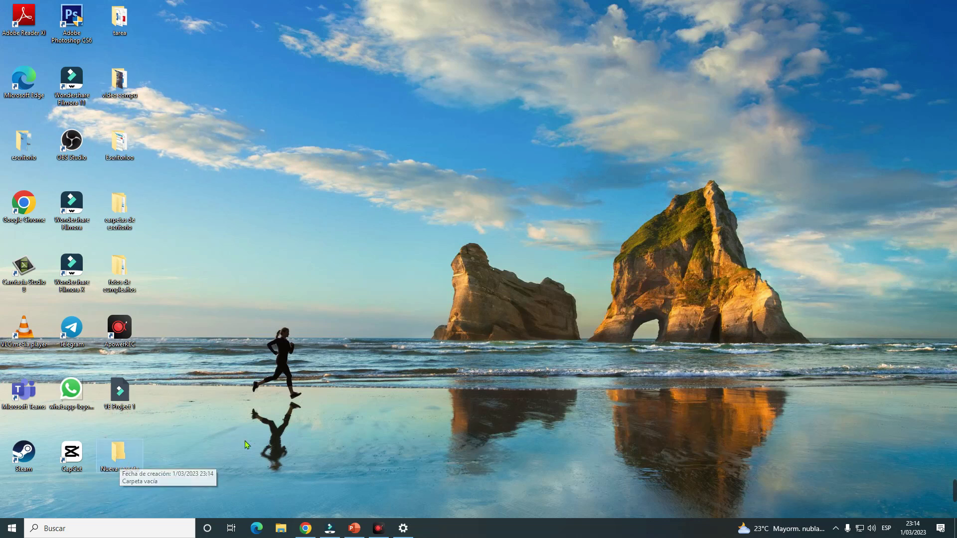
right_click(121, 451)
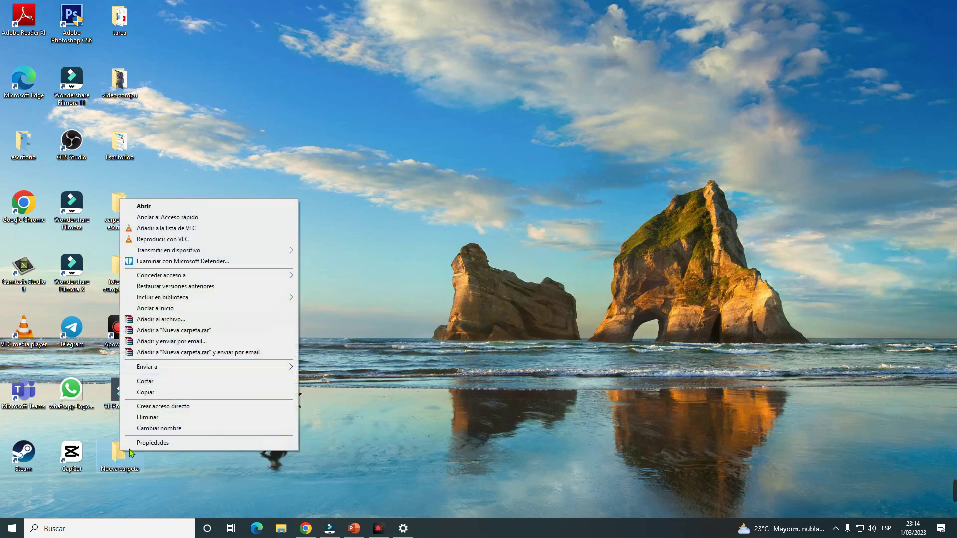
click(158, 428)
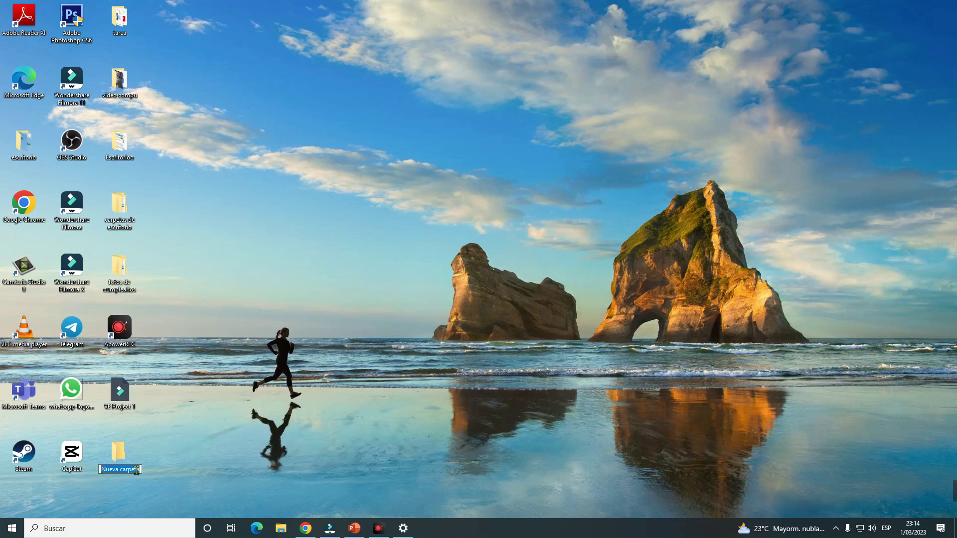
key(Return)
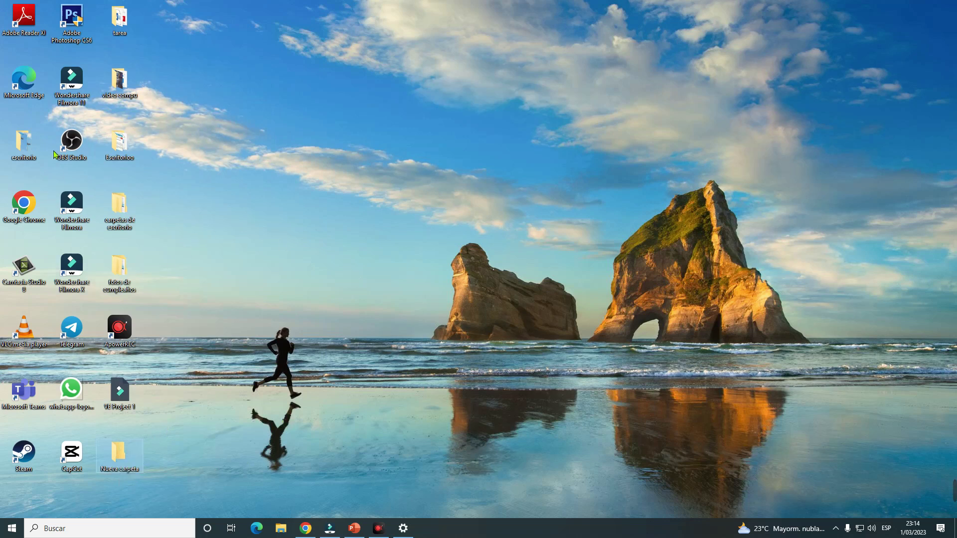
Create a desktop shortcut to Adobe Photoshop CS6, keeping the suggested name.
right_click(439, 251)
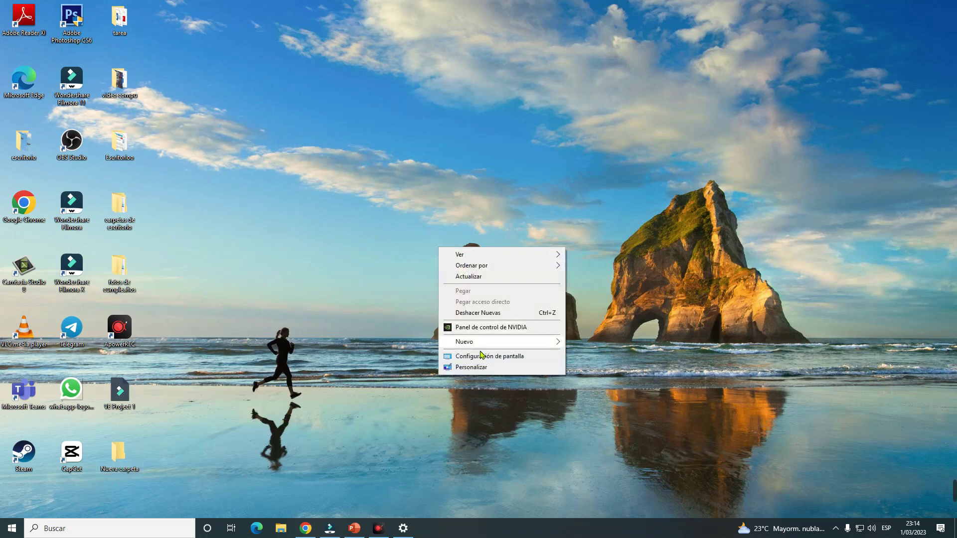
mouse_move(483, 346)
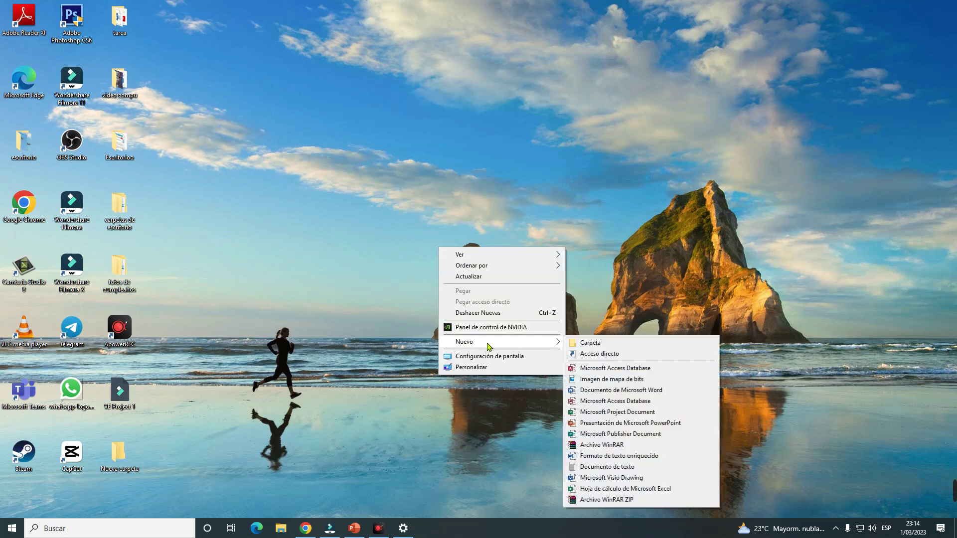
click(600, 354)
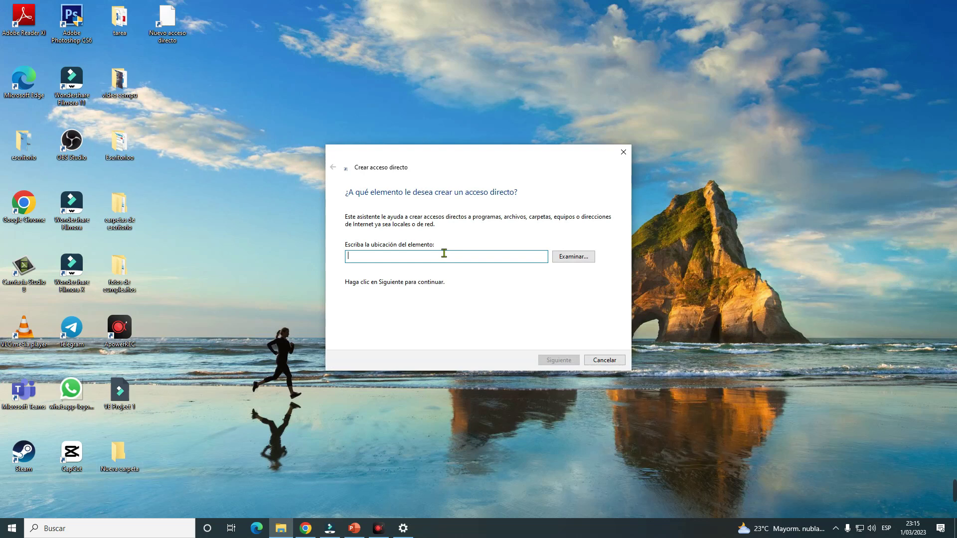
click(572, 256)
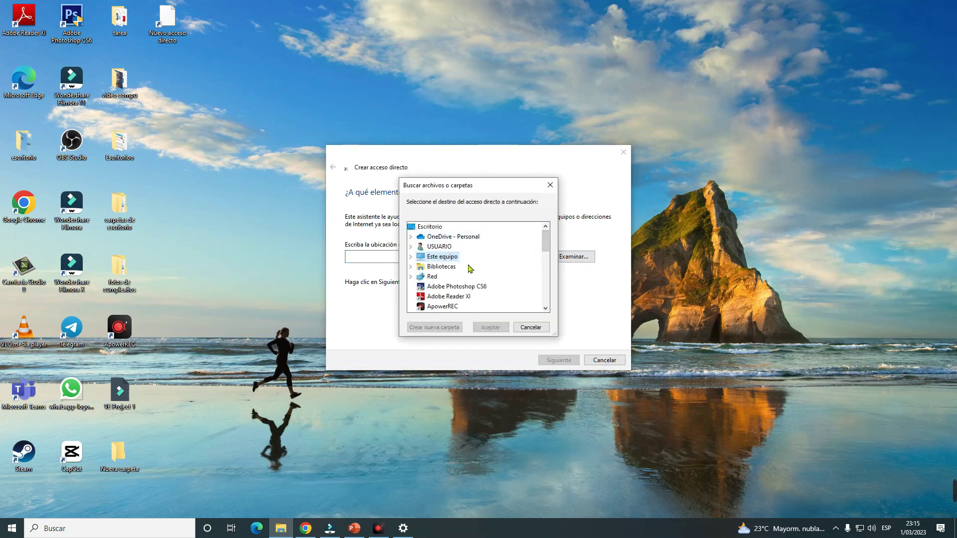
click(458, 288)
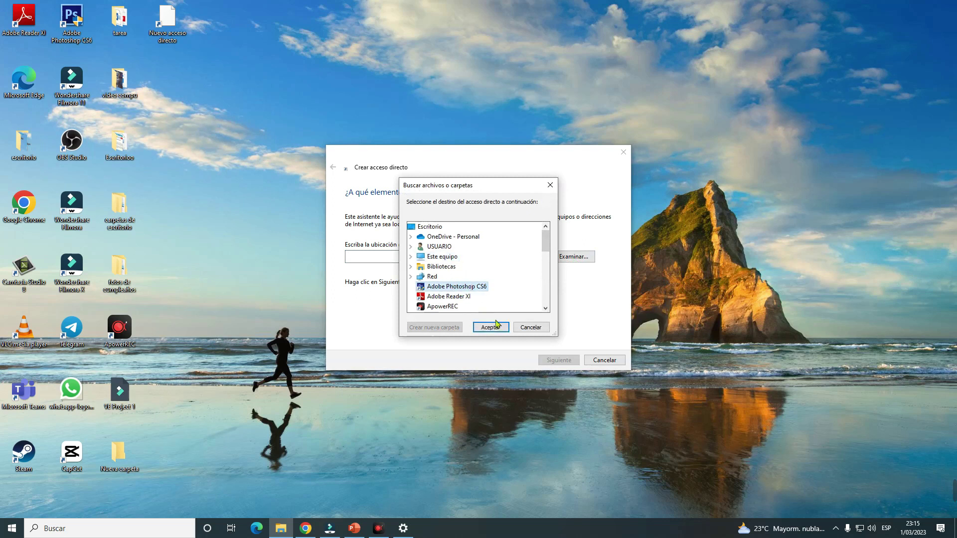
click(492, 326)
click(553, 361)
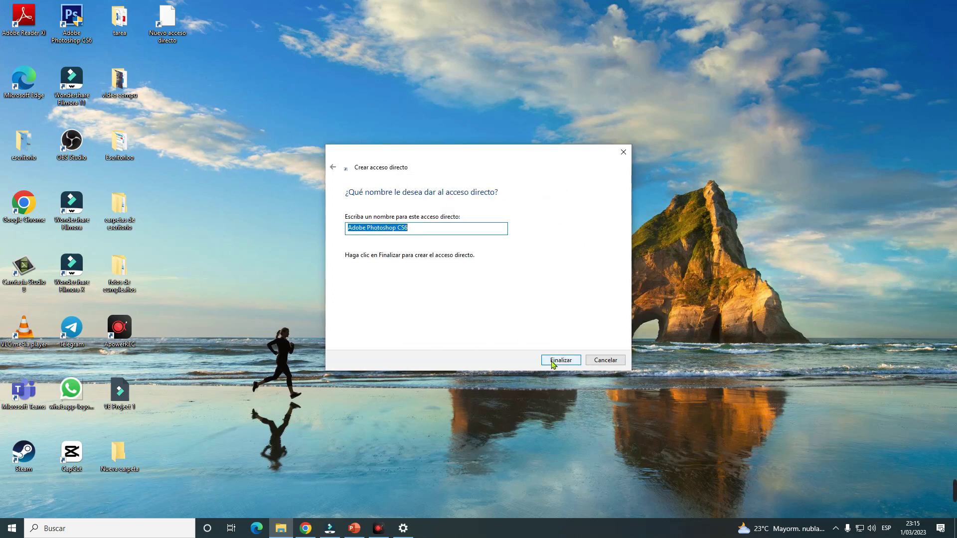
click(560, 360)
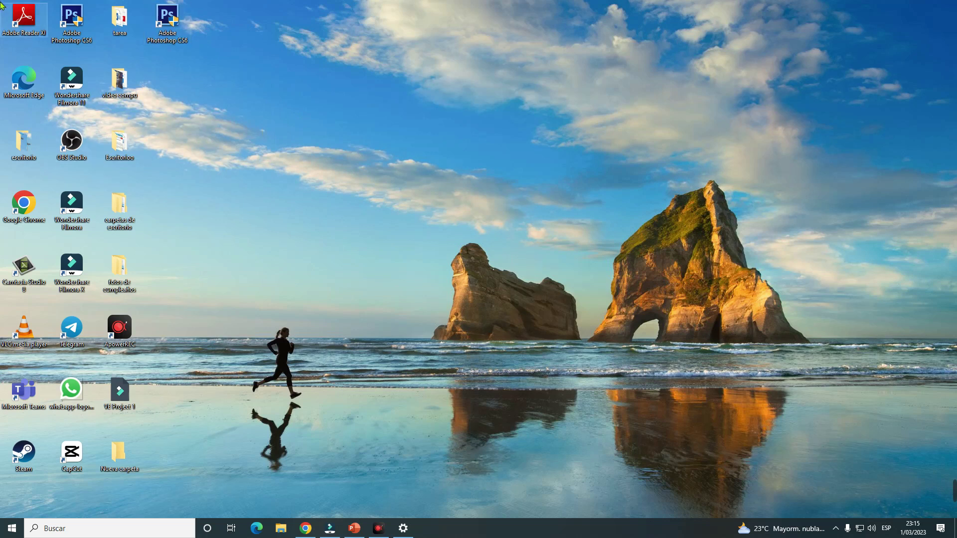
Select all the desktop icons as a group to review them and clear the selection.
mouse_move(67, 5)
mouse_down()
mouse_move(191, 325)
mouse_move(190, 462)
mouse_up()
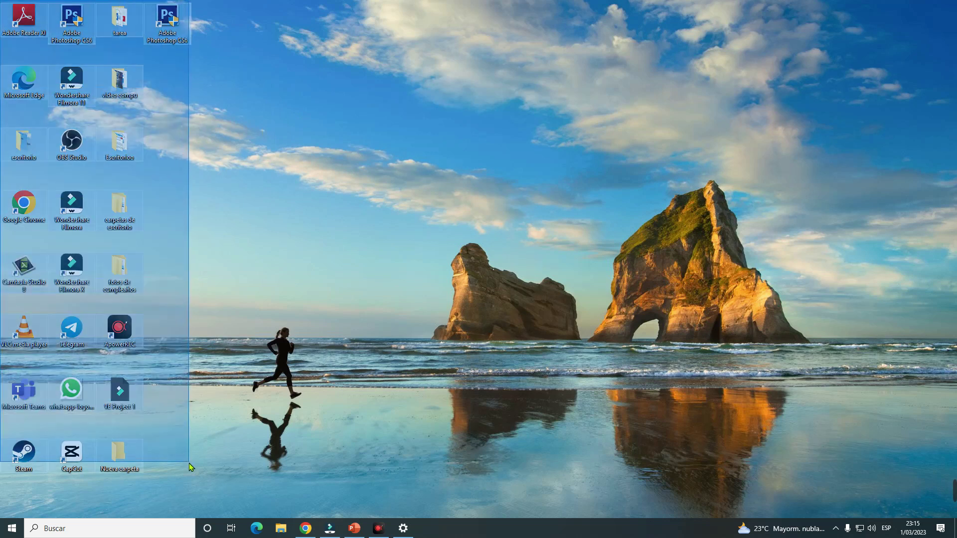
click(385, 390)
mouse_move(214, 478)
mouse_down()
mouse_move(2, 62)
mouse_move(1, 2)
mouse_up()
click(351, 283)
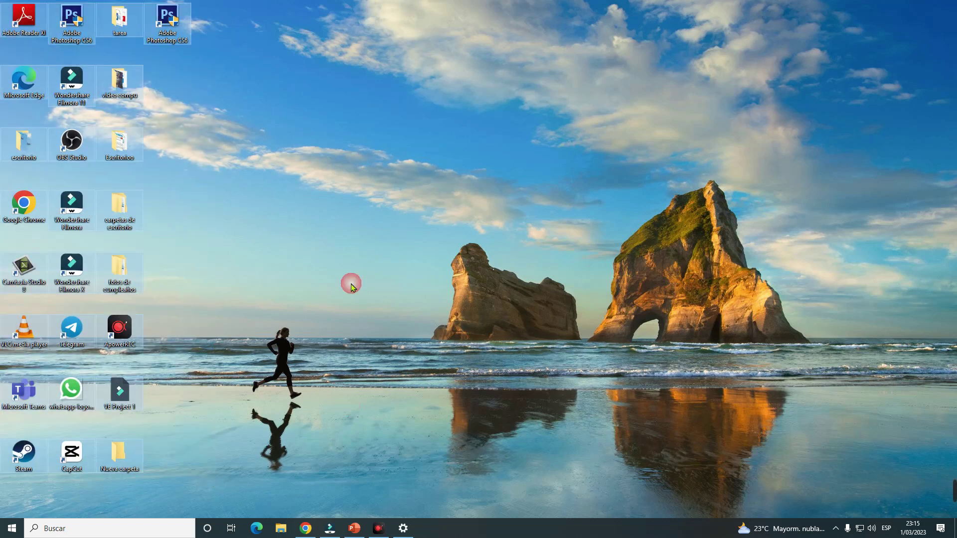
Show the Equipo, Archivos del usuario, Red, Papelera de reciclaje and Panel de control icons on the desktop through the theme settings.
right_click(459, 243)
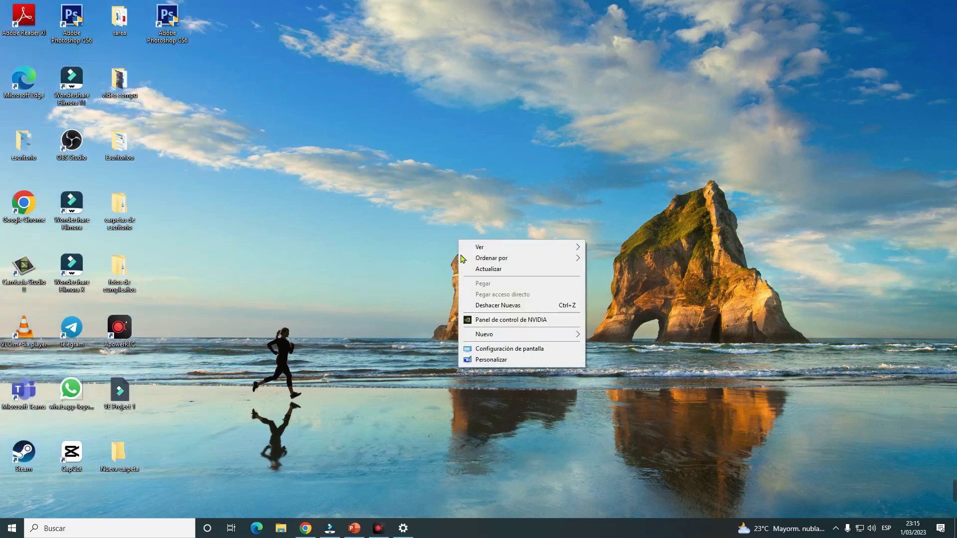
click(494, 360)
click(38, 185)
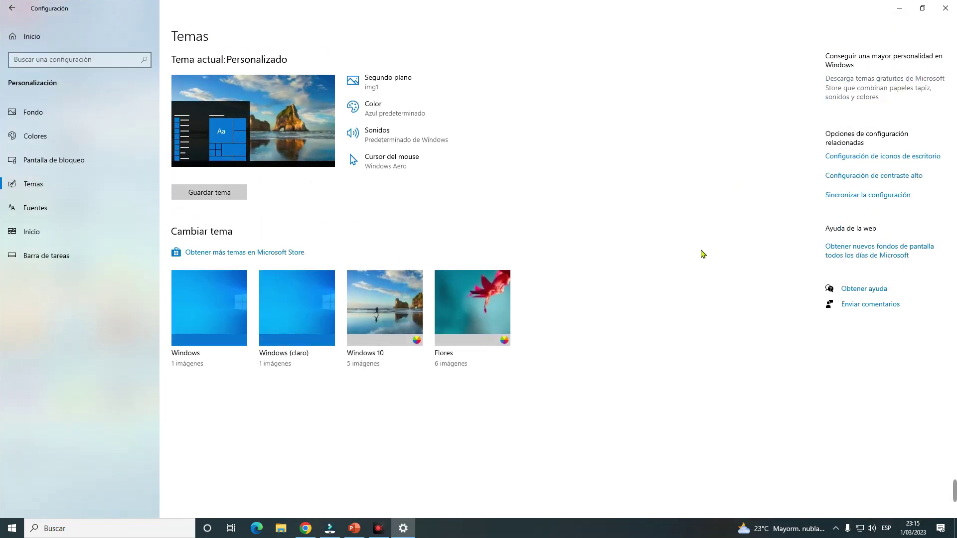
click(869, 157)
drag(193, 47, 720, 76)
click(588, 115)
click(588, 126)
click(587, 138)
click(662, 129)
click(668, 116)
click(745, 284)
click(665, 285)
click(945, 25)
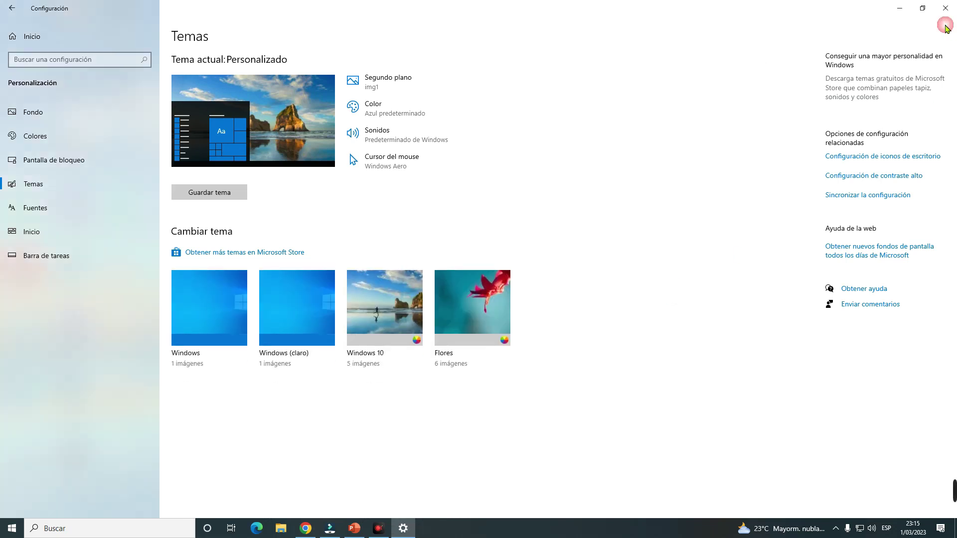
Return to the desktop and check the system icons in the first column.
click(899, 8)
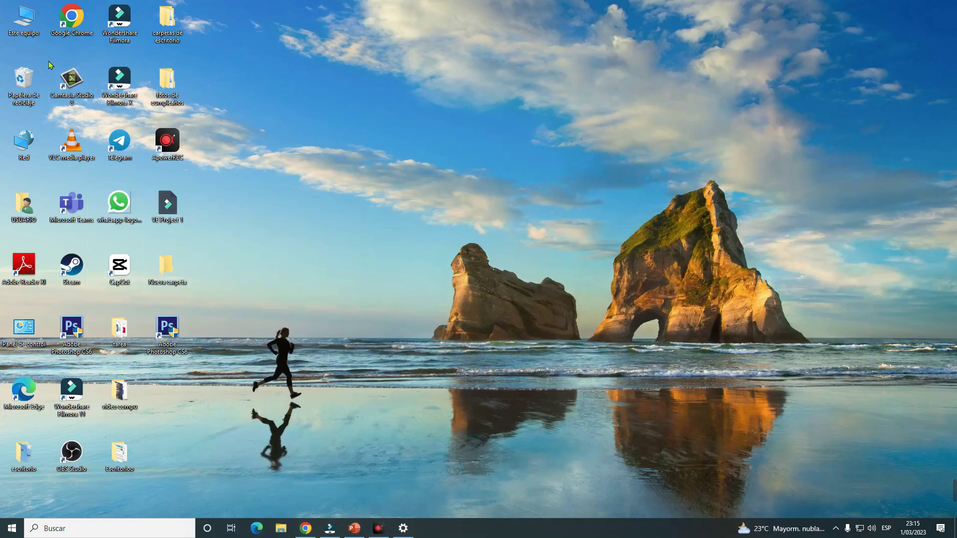
drag(2, 1, 53, 243)
click(47, 230)
Reopen the personalization settings and view the available fonts on the Fuentes page.
right_click(463, 266)
click(440, 312)
click(403, 528)
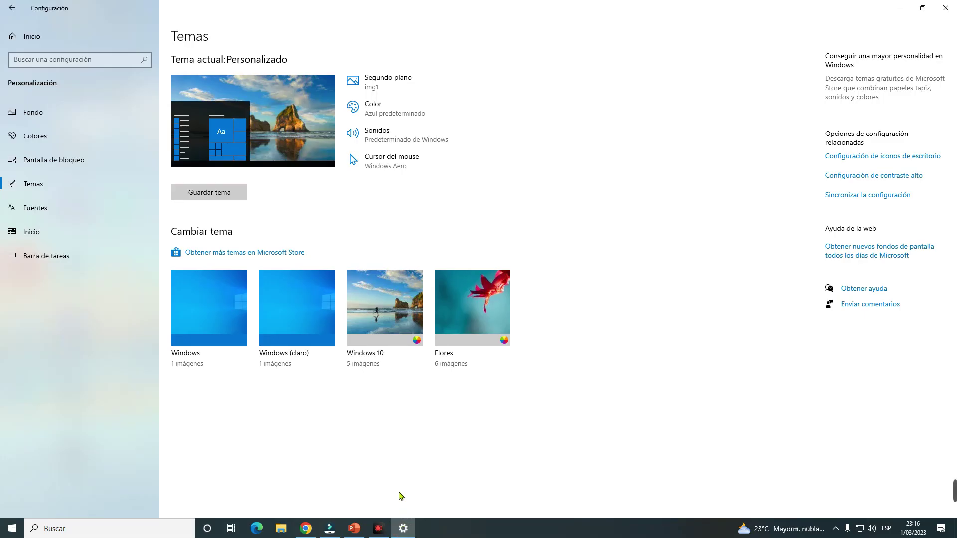
click(44, 213)
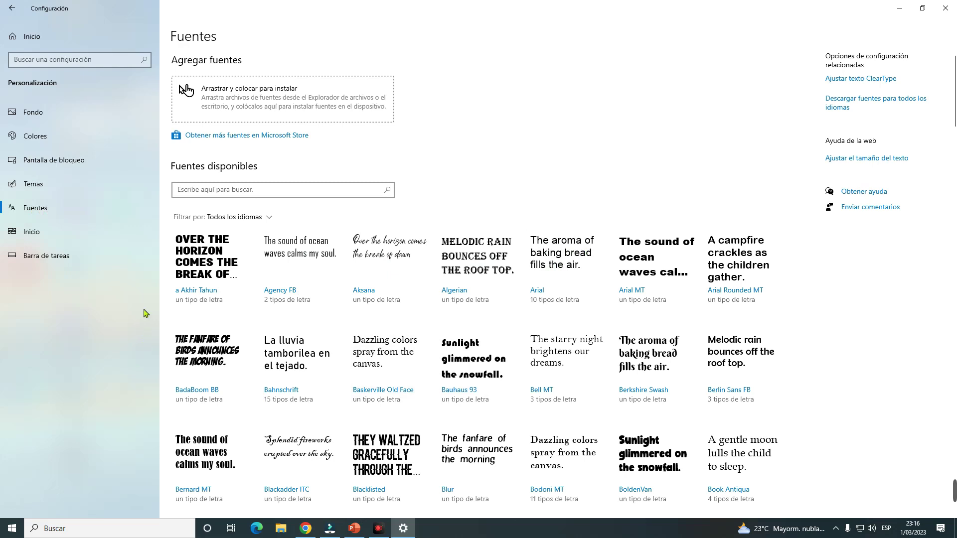
Look through the available fonts and open the Inicio page of the personalization settings.
scroll(349, 283, down, 7)
scroll(349, 283, up, 7)
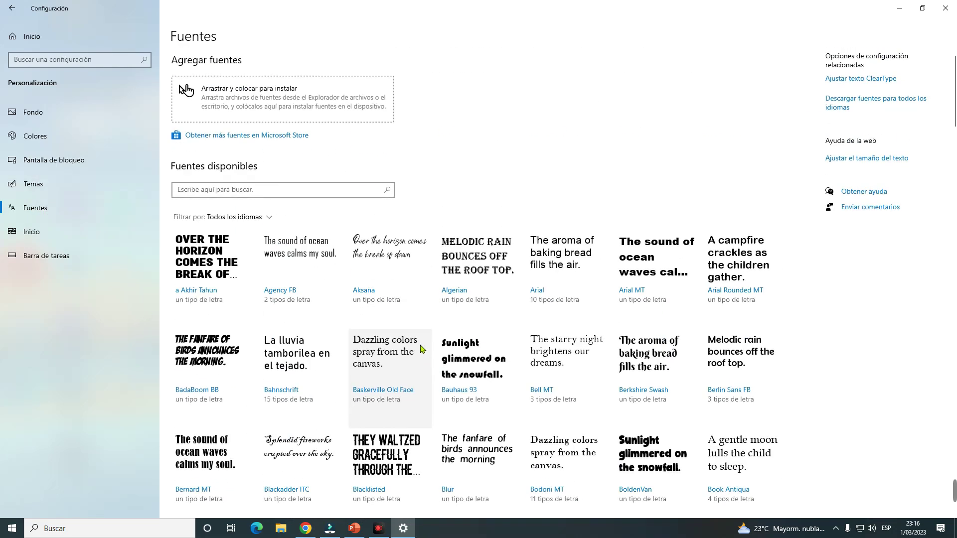
click(41, 235)
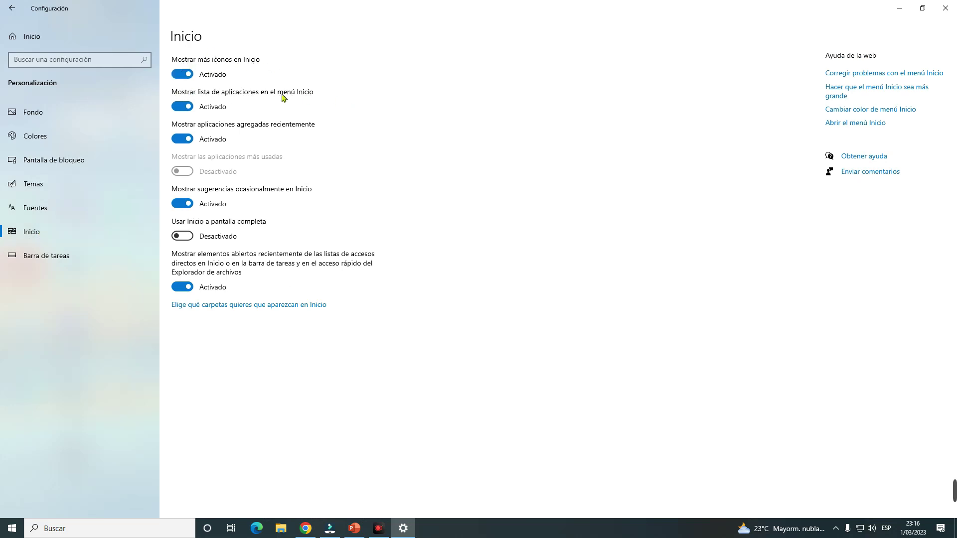
Switch the Start menu's application list off and back on, checking the Start menu after each change.
click(183, 107)
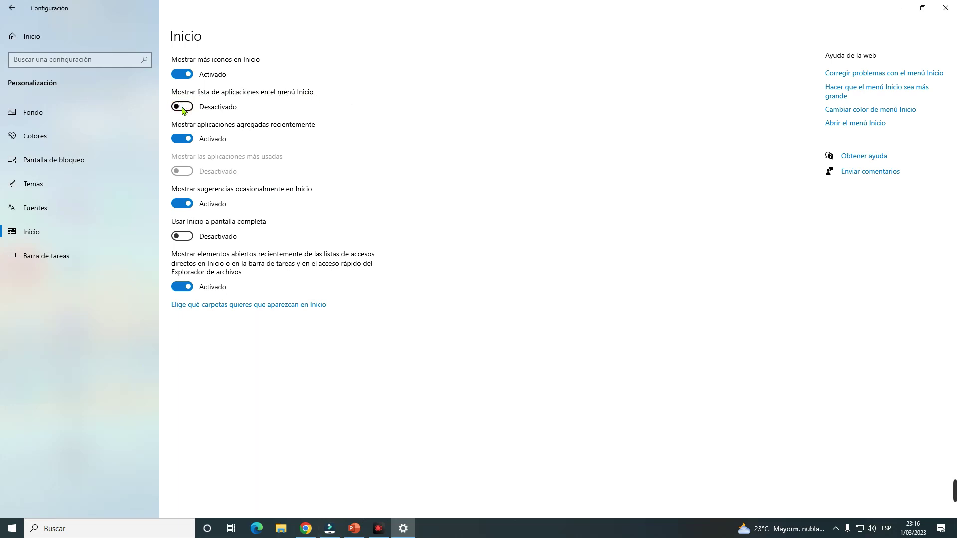
click(8, 531)
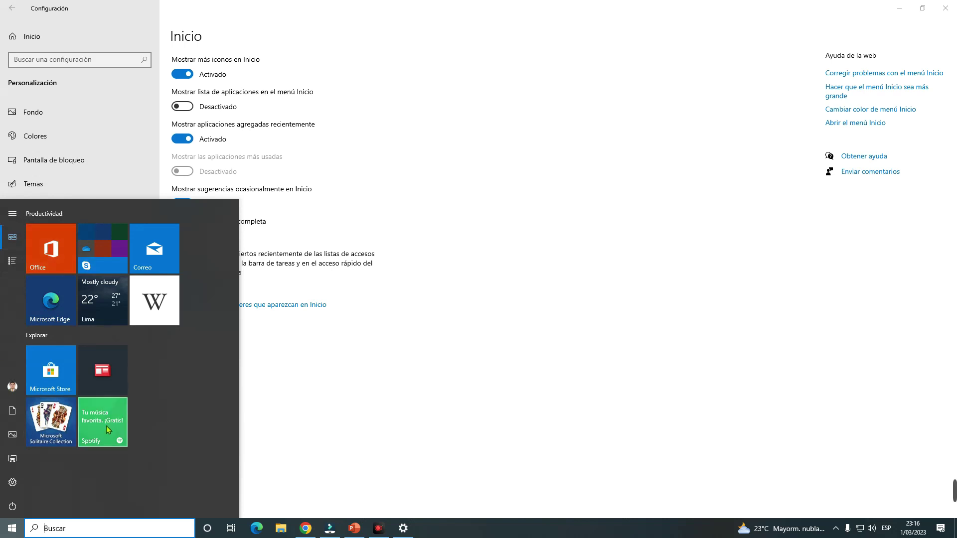
click(183, 106)
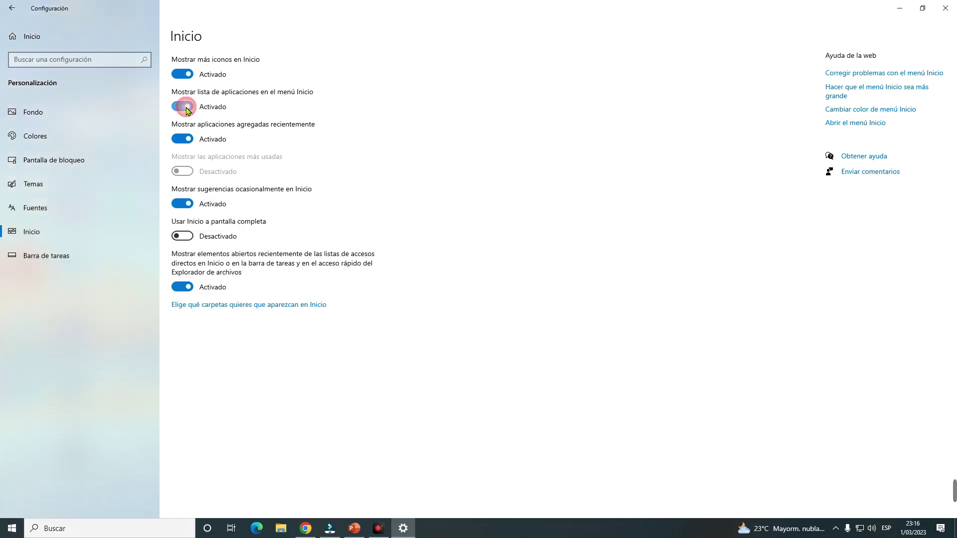
click(12, 531)
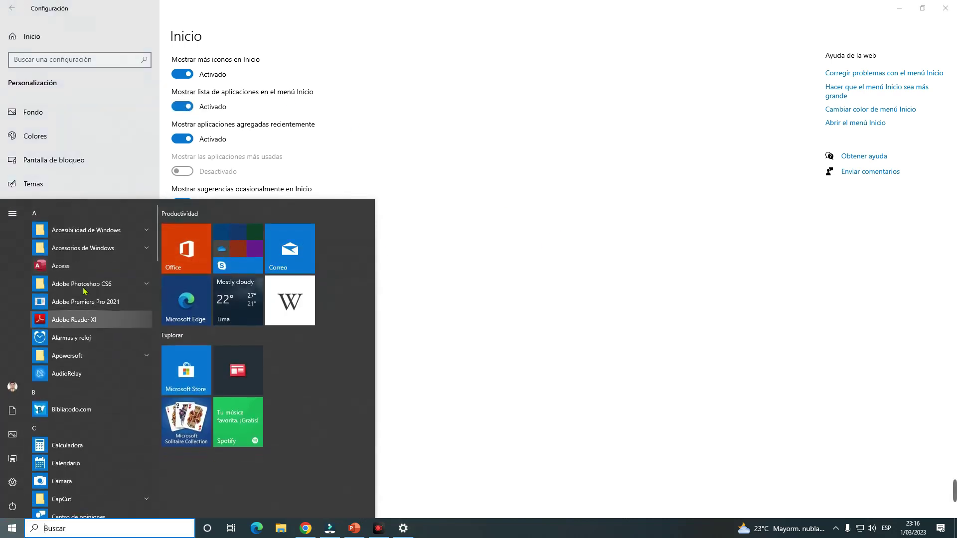
scroll(79, 375, down, 5)
scroll(82, 399, up, 5)
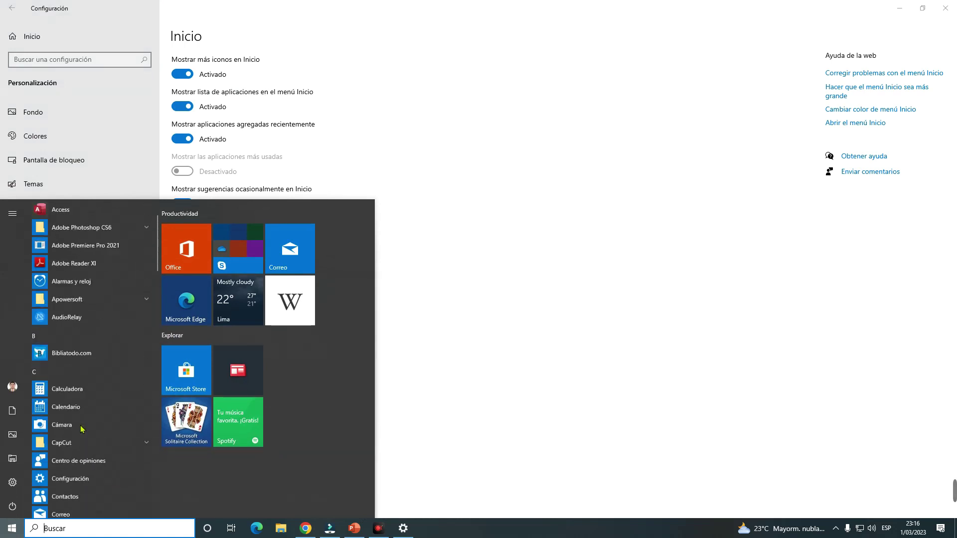
click(537, 186)
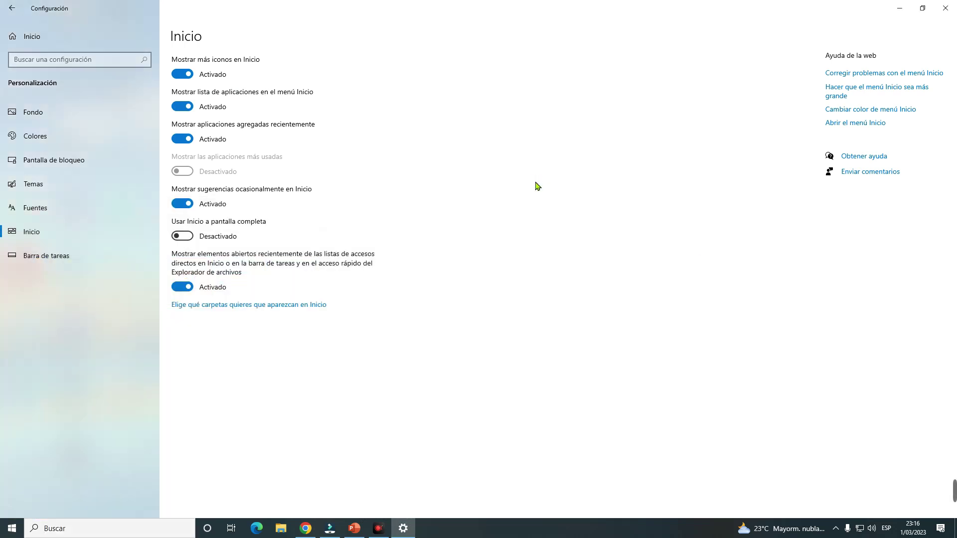
Turn off Mostrar más iconos en Inicio and check the Start menu's layout.
click(180, 74)
click(12, 531)
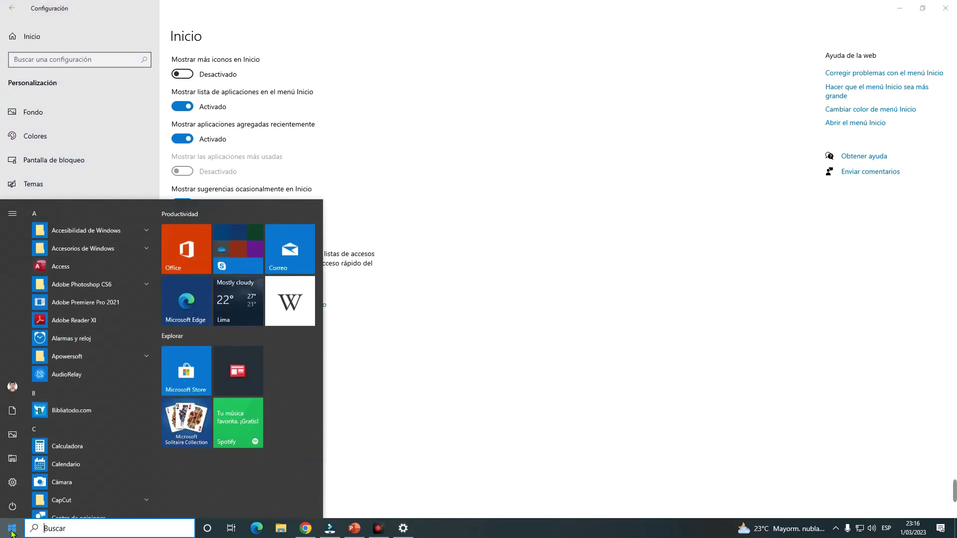
mouse_move(12, 493)
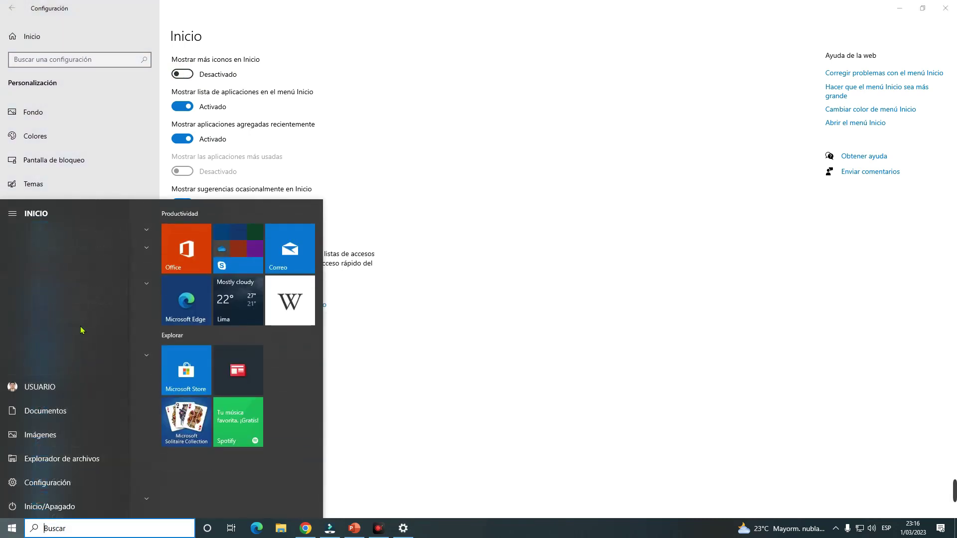
click(543, 315)
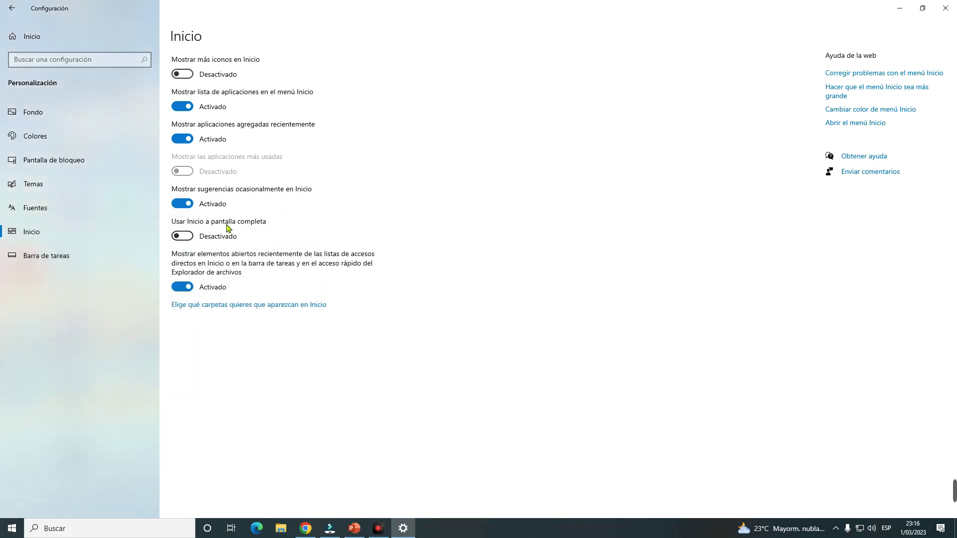
Turn on Usar Inicio a pantalla completa, view the full-screen Start menu, and turn the option off again.
click(182, 236)
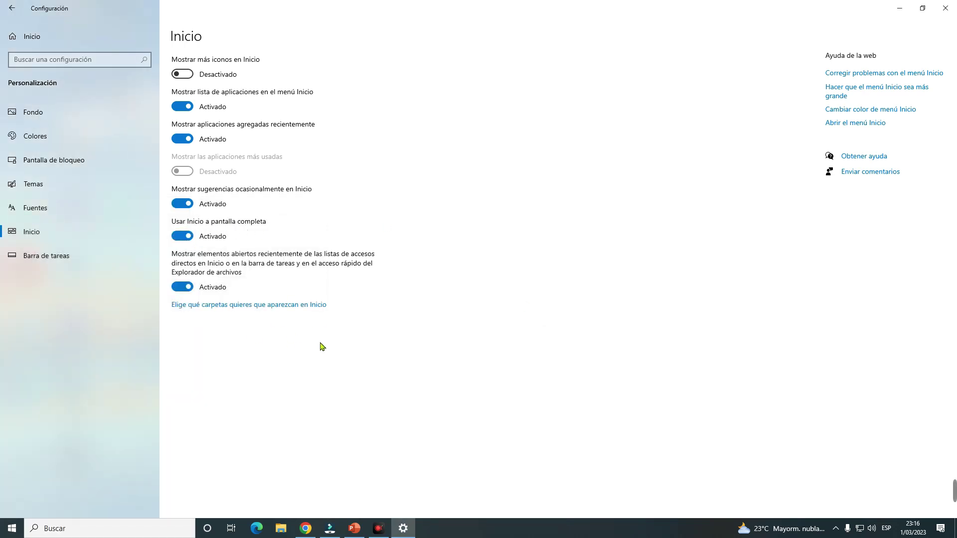
click(12, 529)
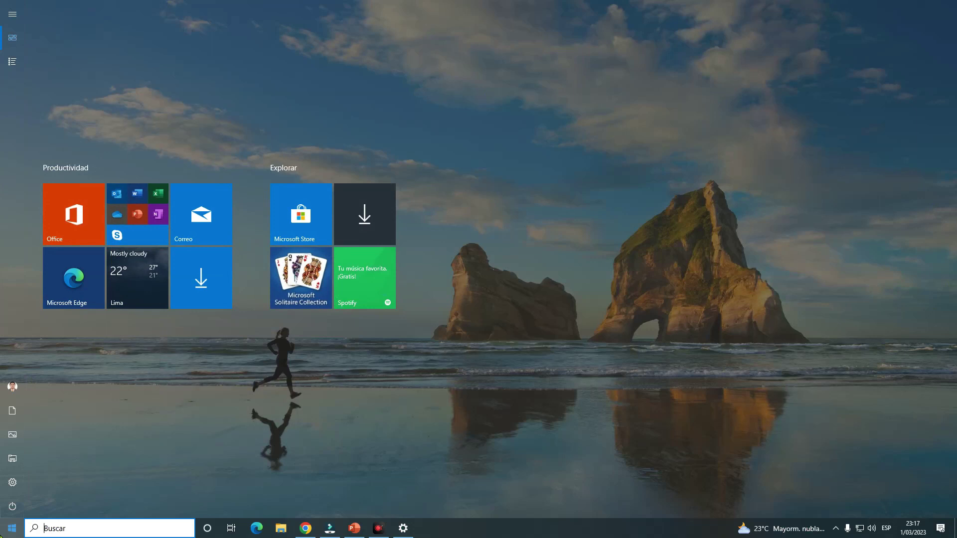
click(40, 511)
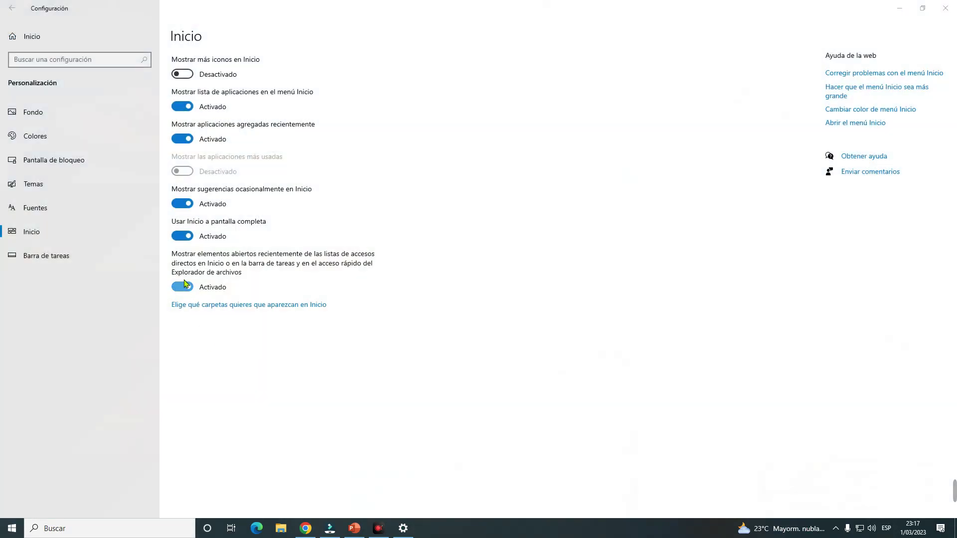
click(183, 235)
click(12, 528)
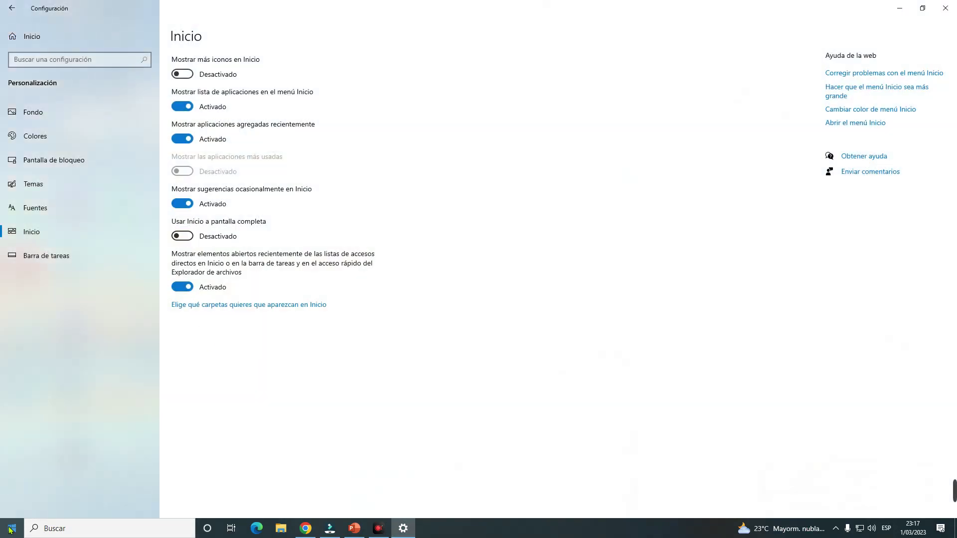
click(626, 303)
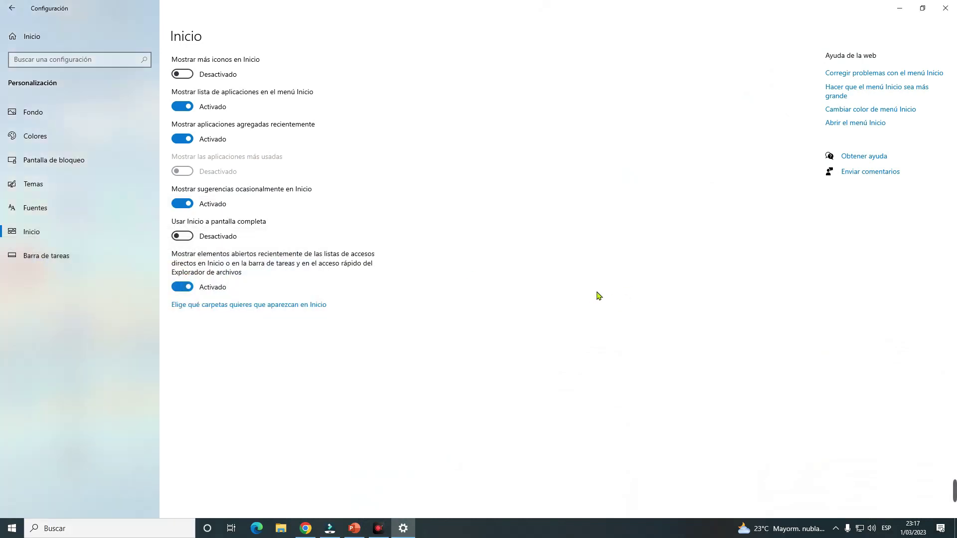
Turn Mostrar más iconos en Inicio on and open the Barra de tareas settings page.
click(219, 75)
click(647, 277)
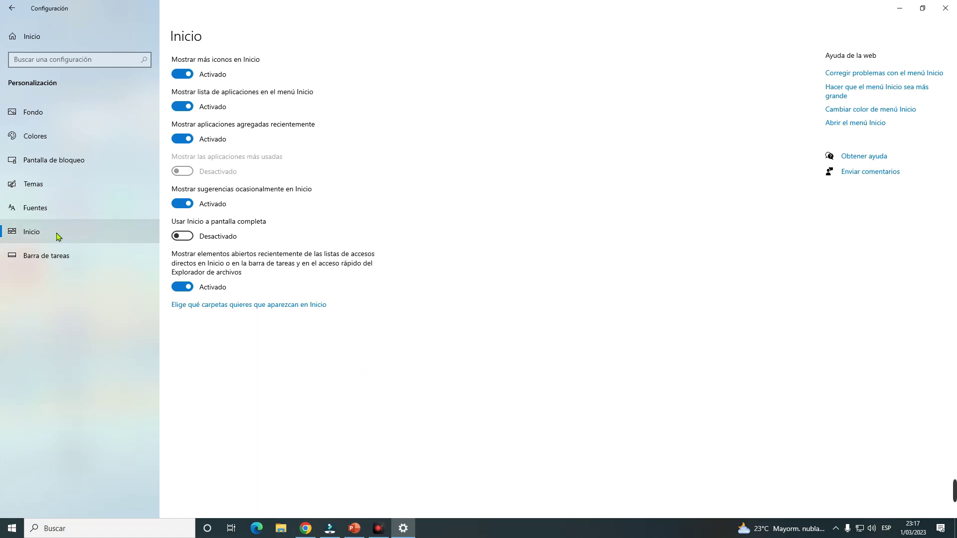
click(58, 259)
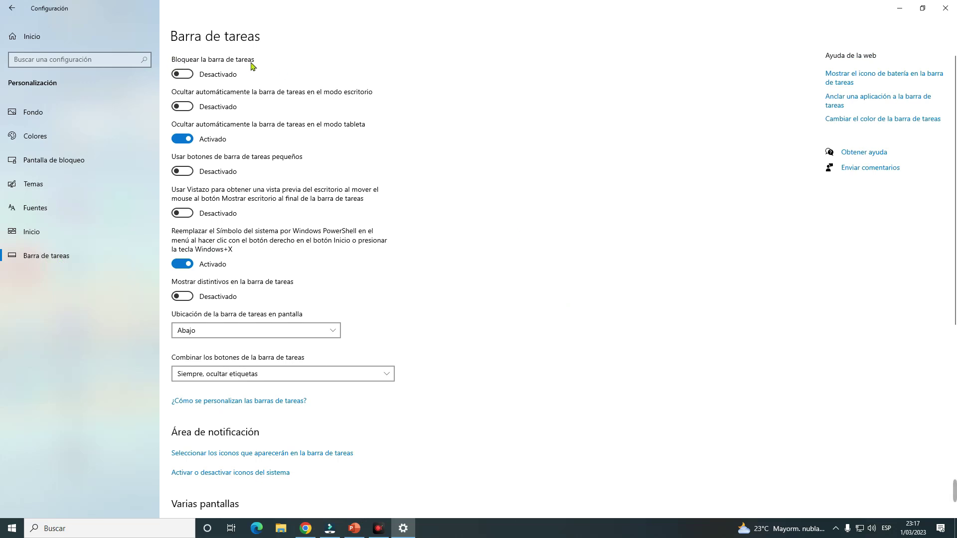
Turn on Bloquear la barra de tareas, check the locked taskbar on the desktop and return to the settings.
click(187, 74)
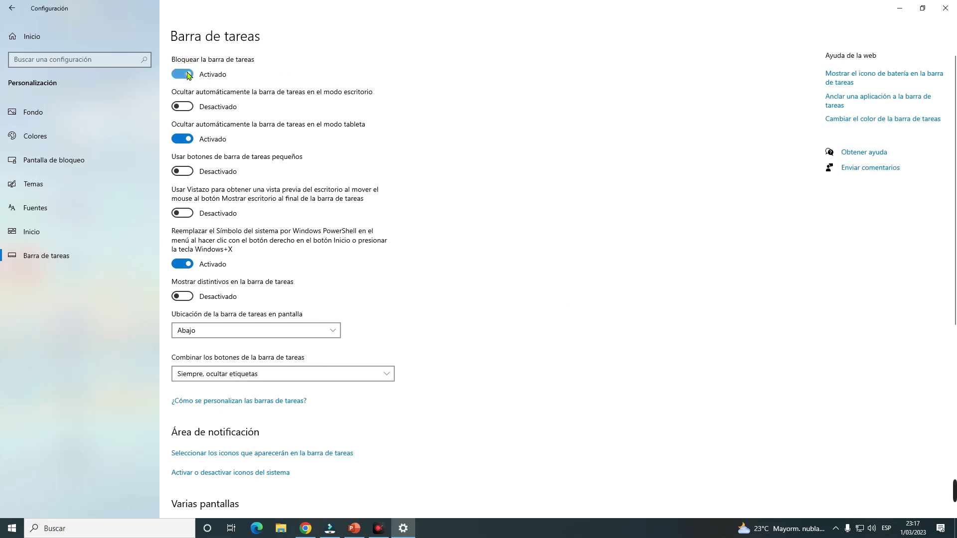
click(899, 8)
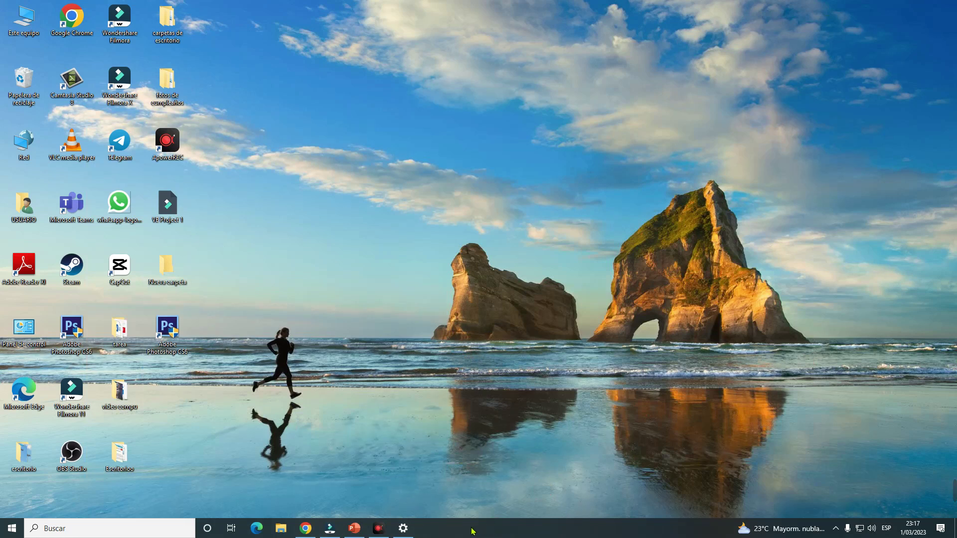
click(413, 527)
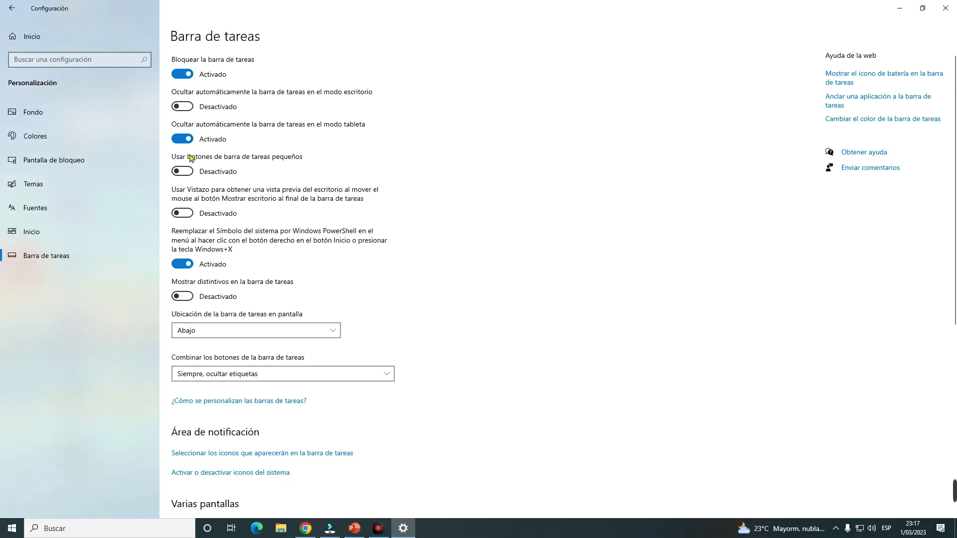
Unlock the taskbar and move it to the right edge of the desktop, the left edge, and back to the bottom.
click(182, 74)
click(899, 8)
drag(641, 468, 940, 283)
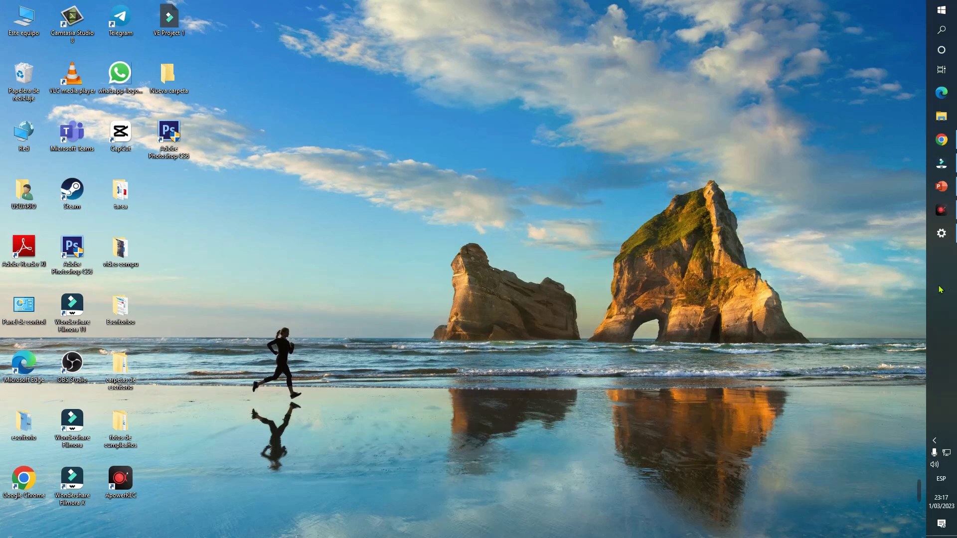
drag(939, 289, 80, 219)
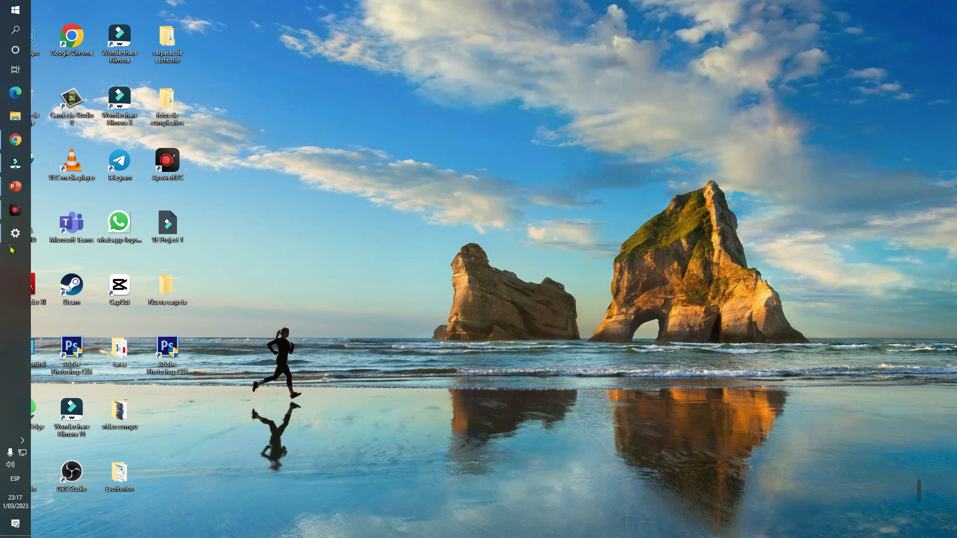
drag(1, 284, 392, 527)
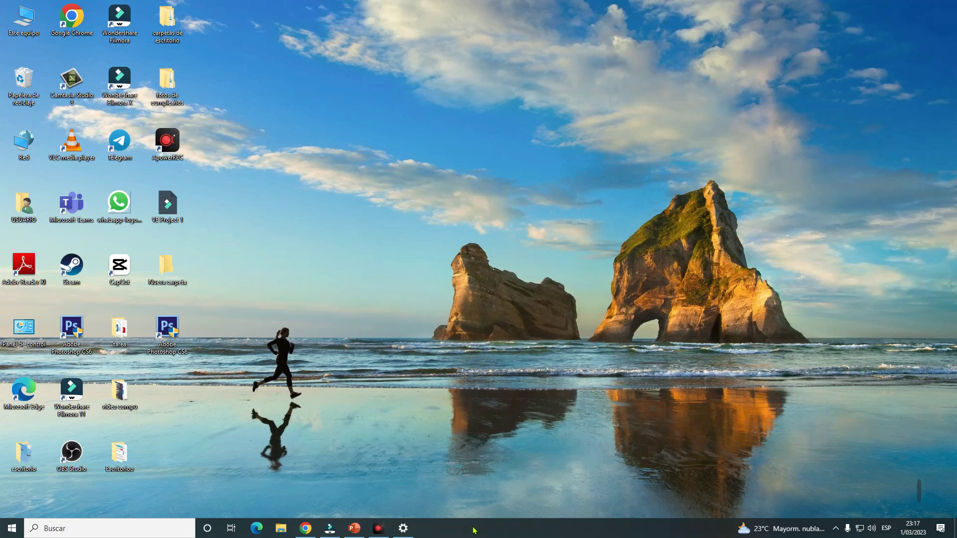
Open the taskbar settings directly from the taskbar, close the settings window and refresh the desktop.
right_click(568, 533)
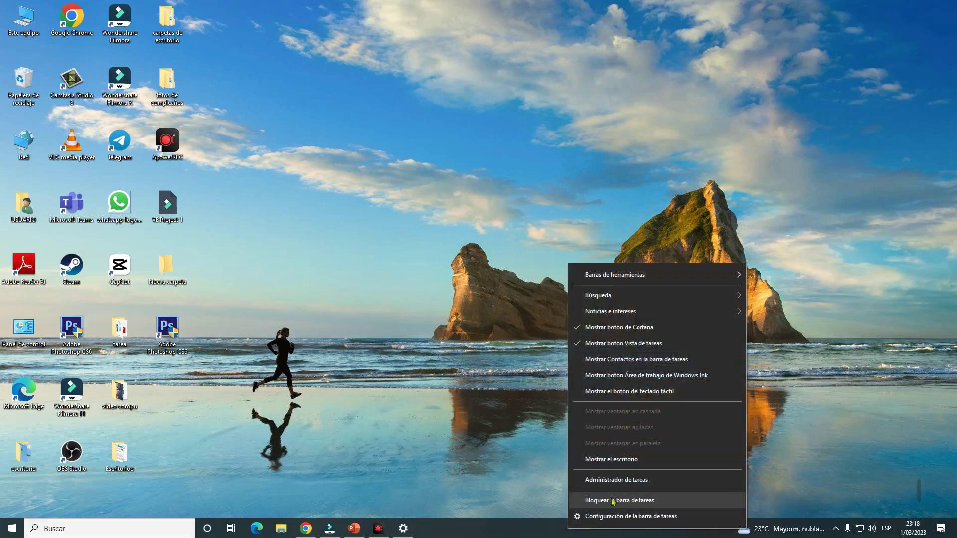
click(630, 516)
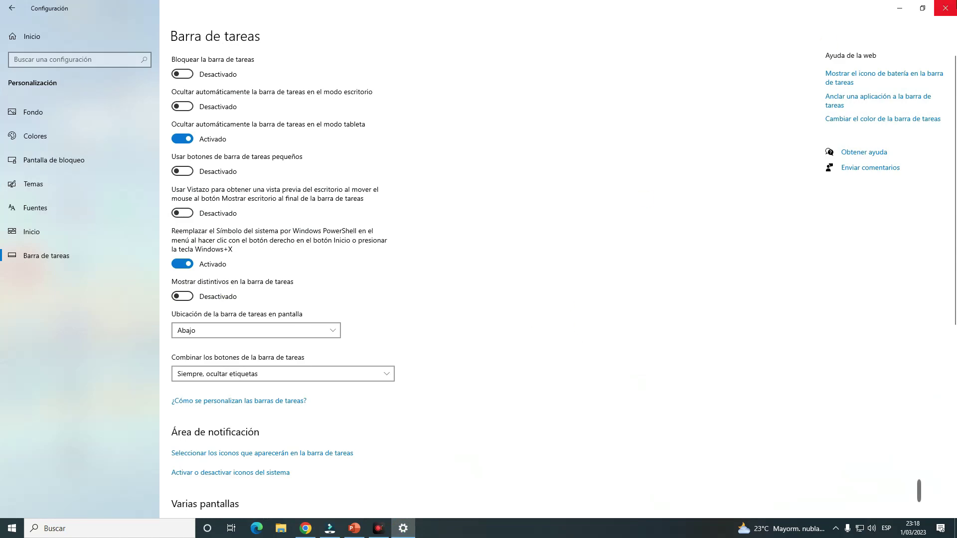
key(alt+F4)
right_click(461, 198)
click(476, 220)
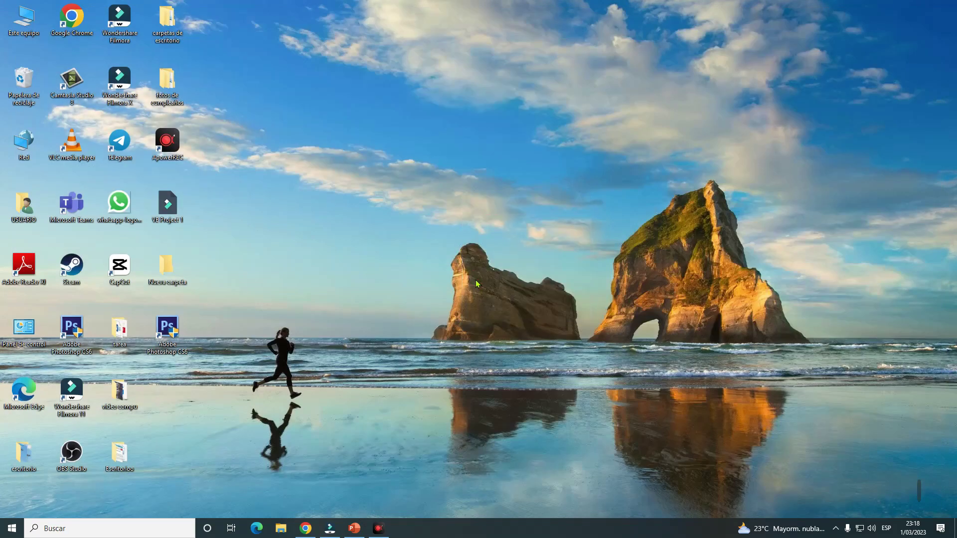
Examine the Start menu and its power options Suspender, Apagar and Reiniciar, and close it.
click(11, 529)
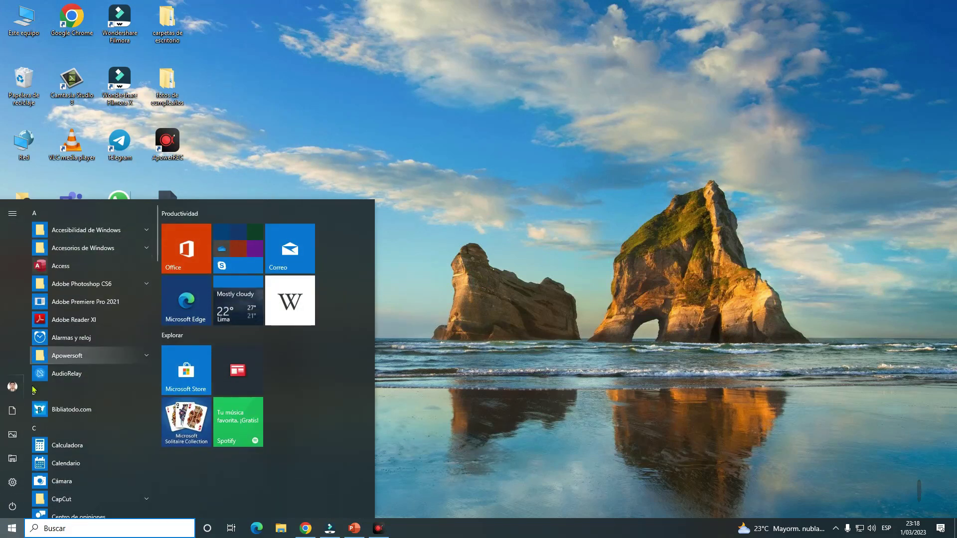
mouse_move(16, 490)
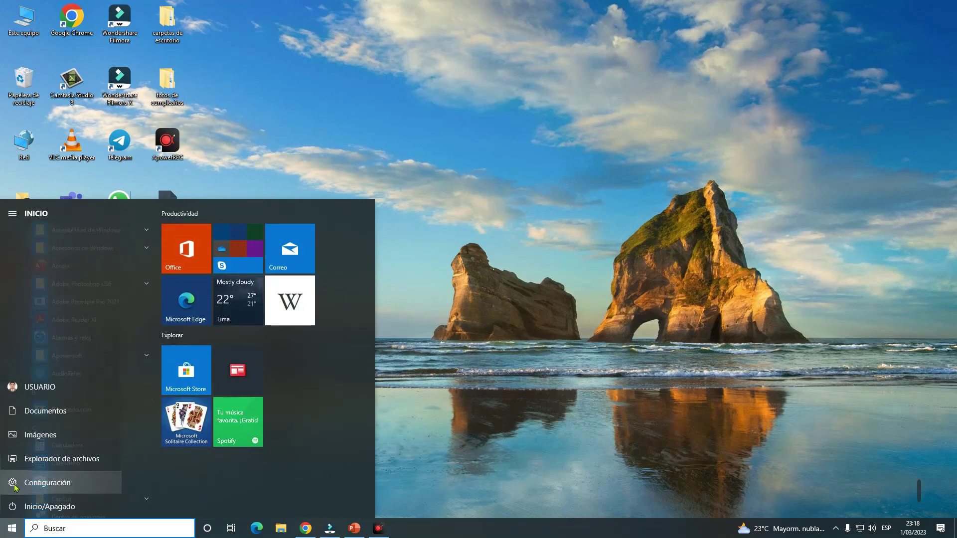
click(46, 507)
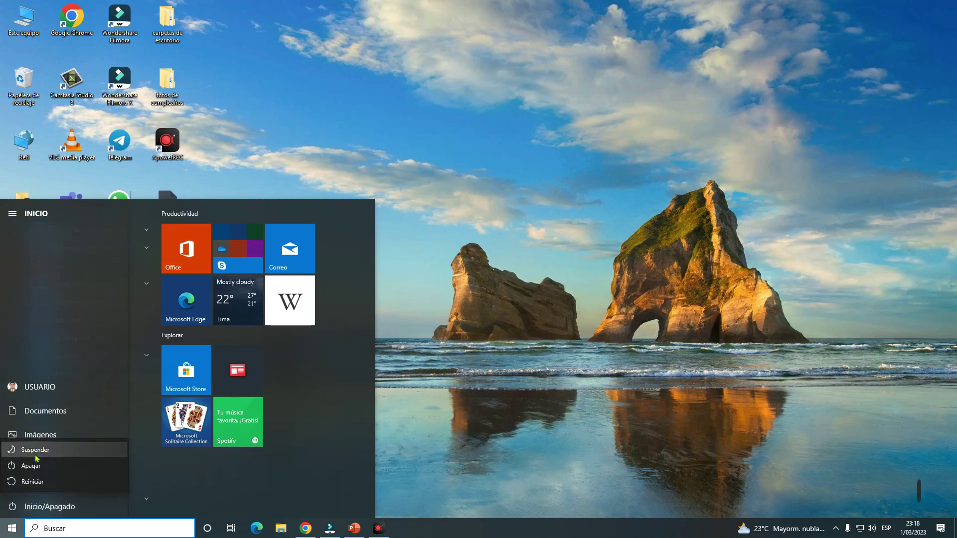
click(22, 527)
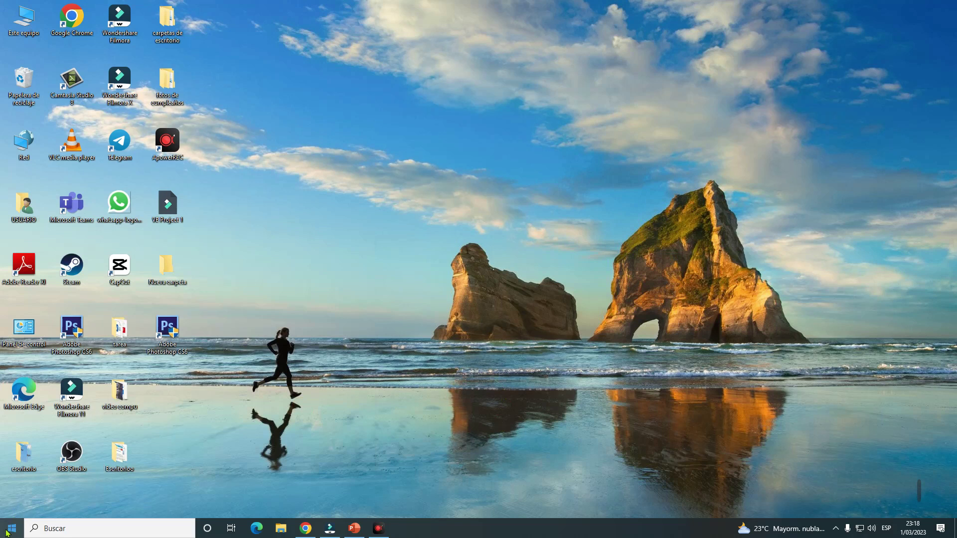
Examine the system tools and shutdown options offered by the Start button's shortcut list, and close it.
right_click(8, 532)
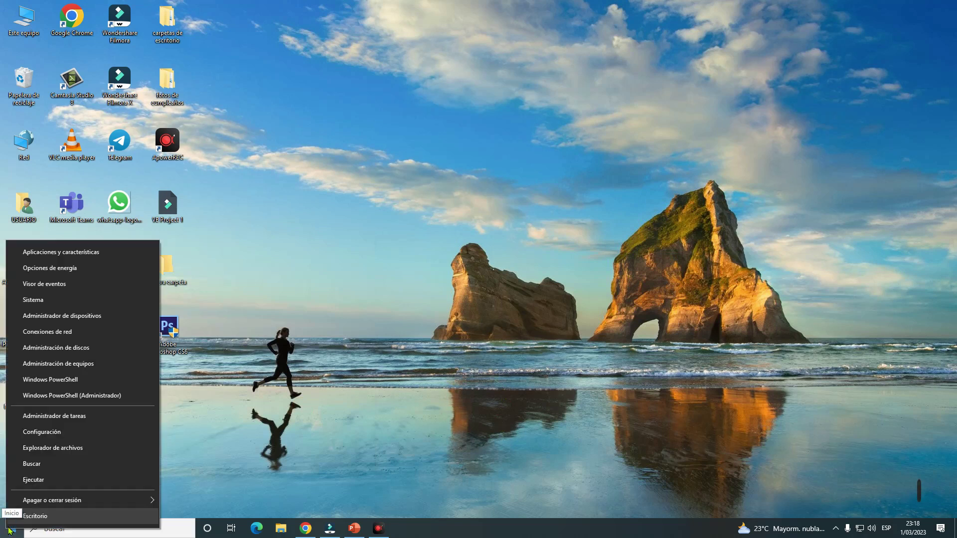
mouse_move(58, 501)
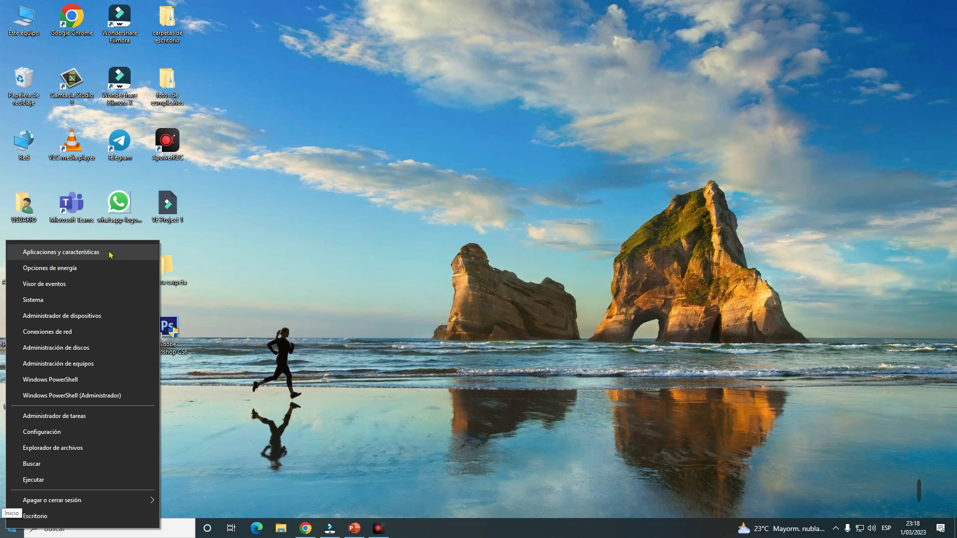
click(317, 435)
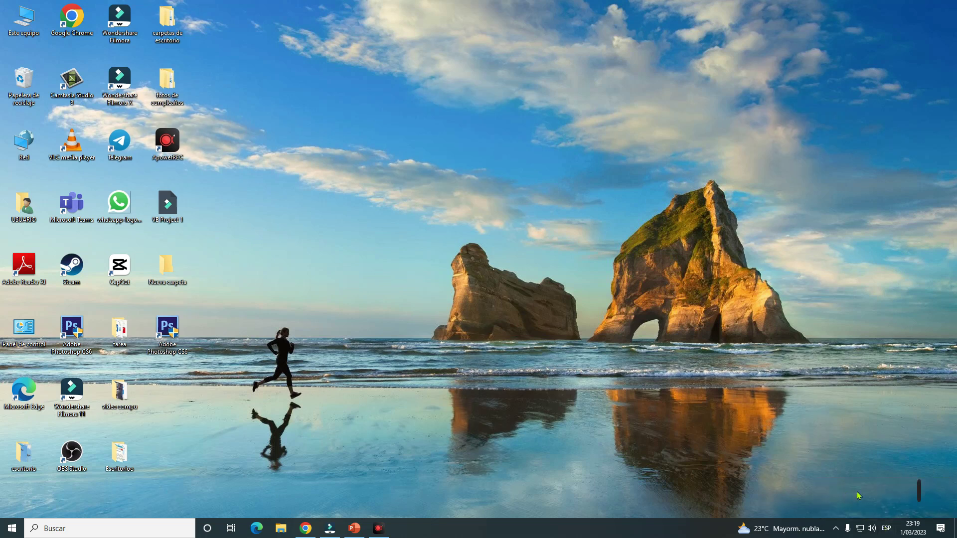
Check the date and time on the taskbar and refresh the desktop.
click(918, 526)
right_click(431, 196)
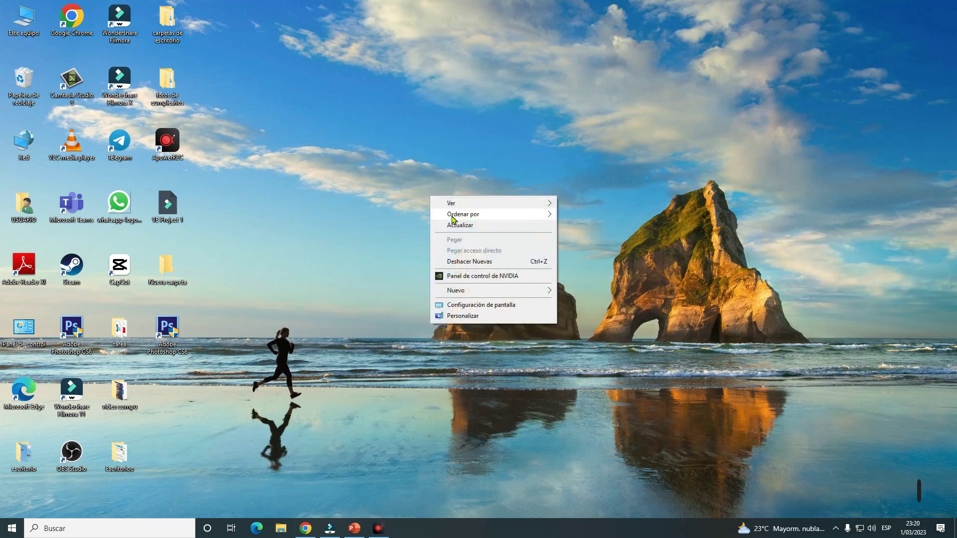
click(471, 224)
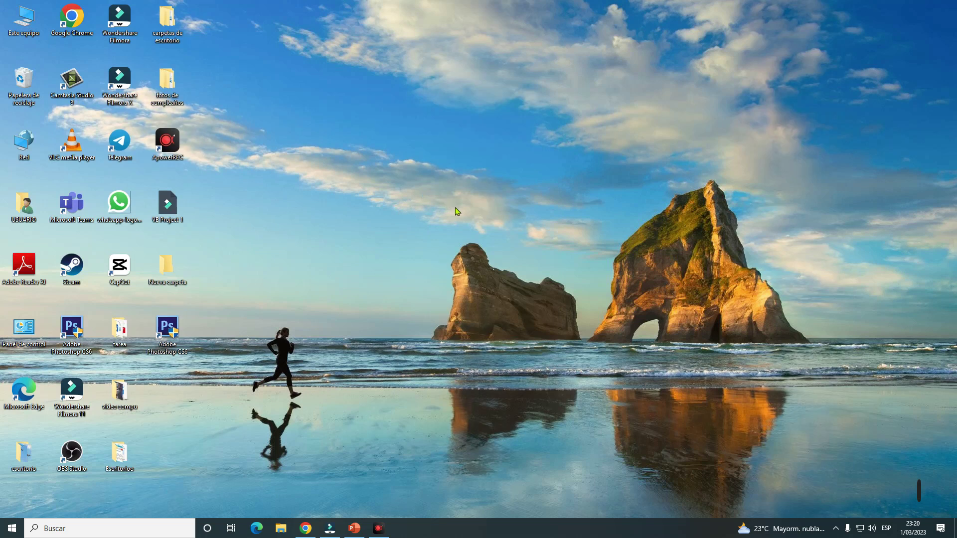
Go from the desktop's personalization settings to the Mouse settings under Dispositivos and view the primary button choices, keeping Izquierda.
right_click(492, 254)
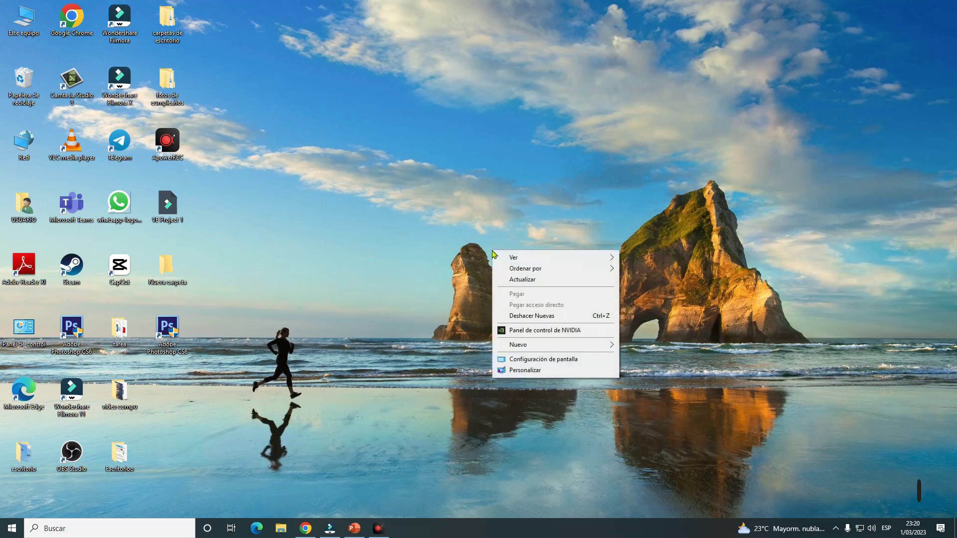
click(526, 370)
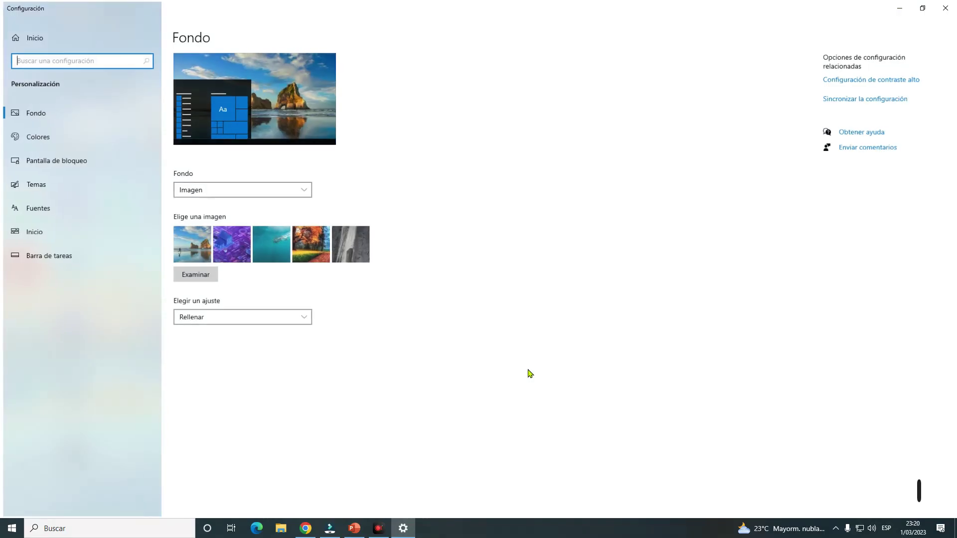
click(35, 39)
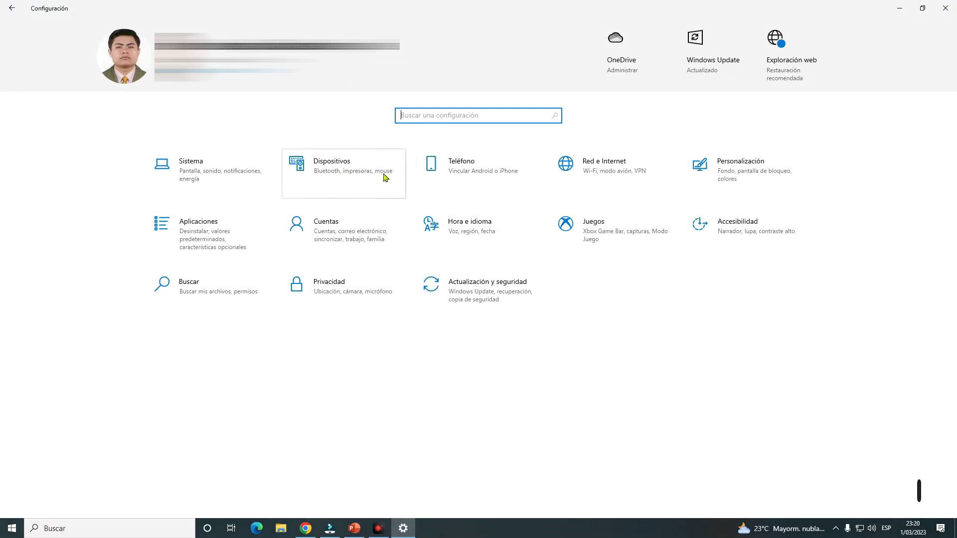
click(346, 167)
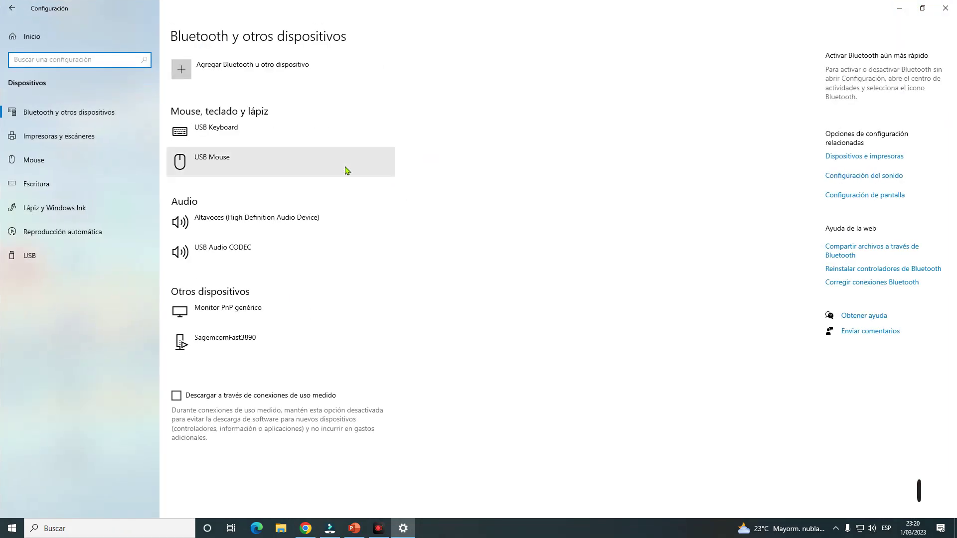
click(41, 161)
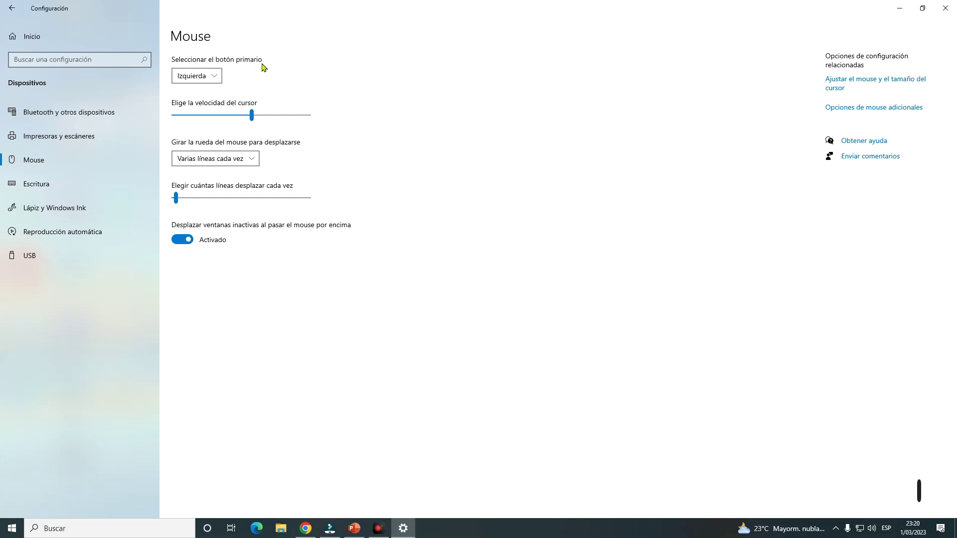
click(214, 77)
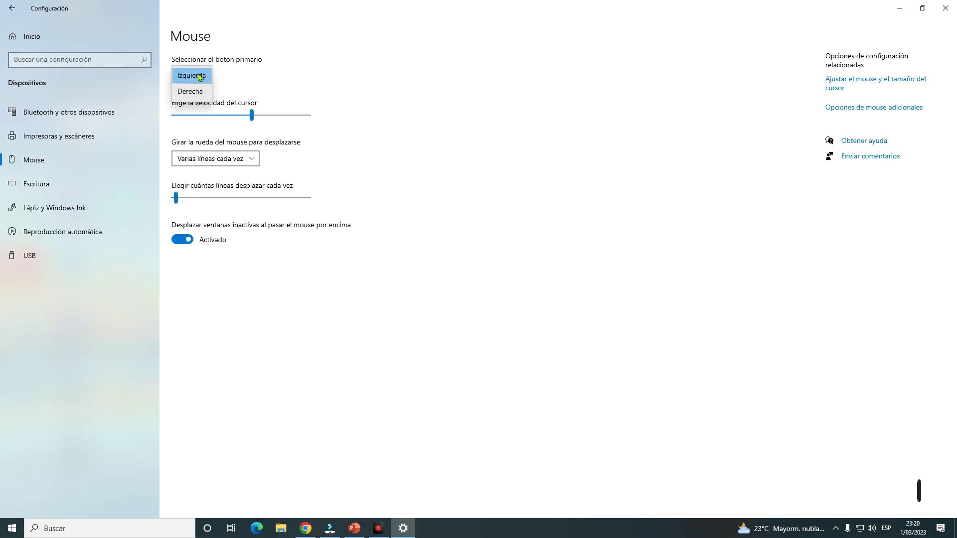
click(429, 86)
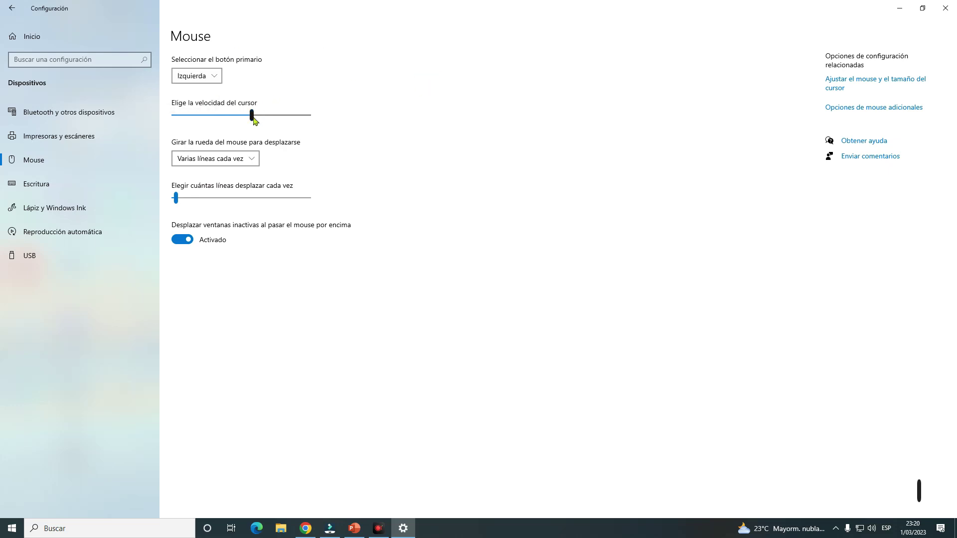
Try the cursor speed at its maximum and near its minimum, and return it to just above the middle.
drag(252, 116, 330, 119)
drag(310, 114, 190, 117)
click(182, 117)
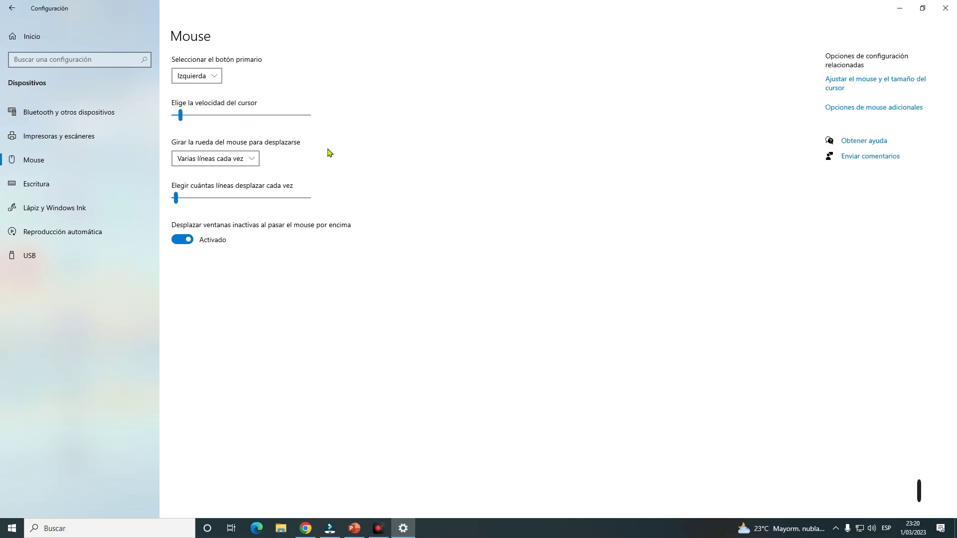
click(252, 115)
In the mouse pointer size and color settings, choose the white pointer and try its size up to the maximum and back to the minimum.
click(837, 87)
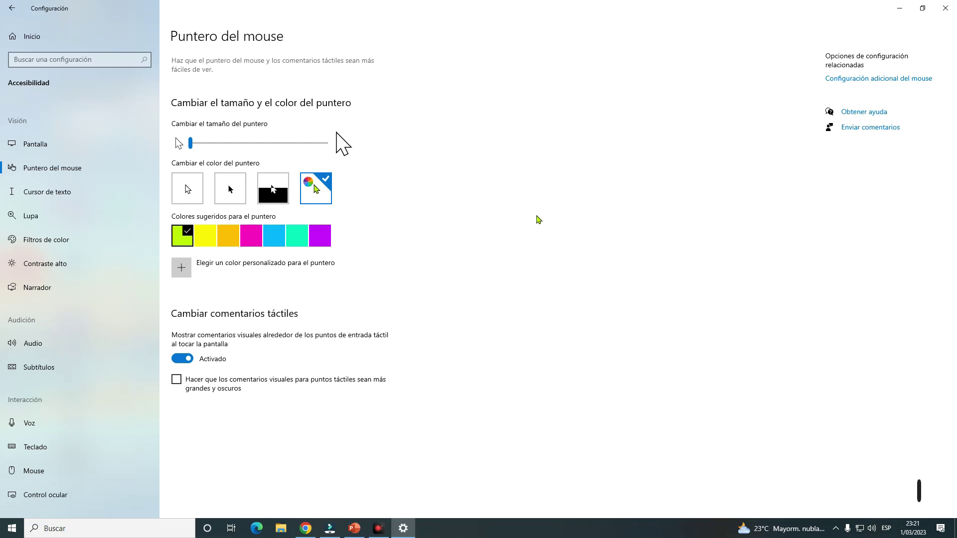
click(193, 189)
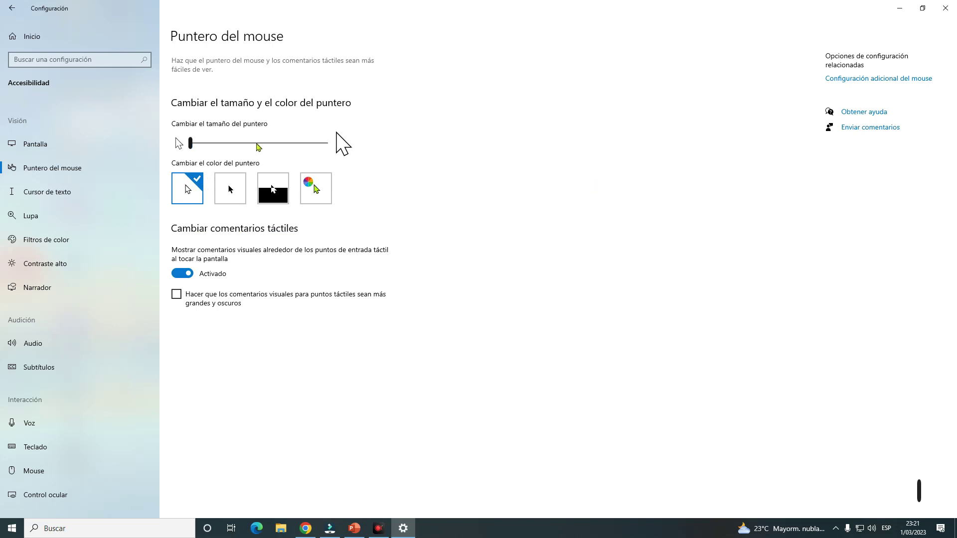
drag(191, 145, 297, 143)
drag(297, 144, 327, 143)
drag(326, 143, 194, 145)
Try a custom pointer color with the suggested purple, pink and lime green.
click(318, 189)
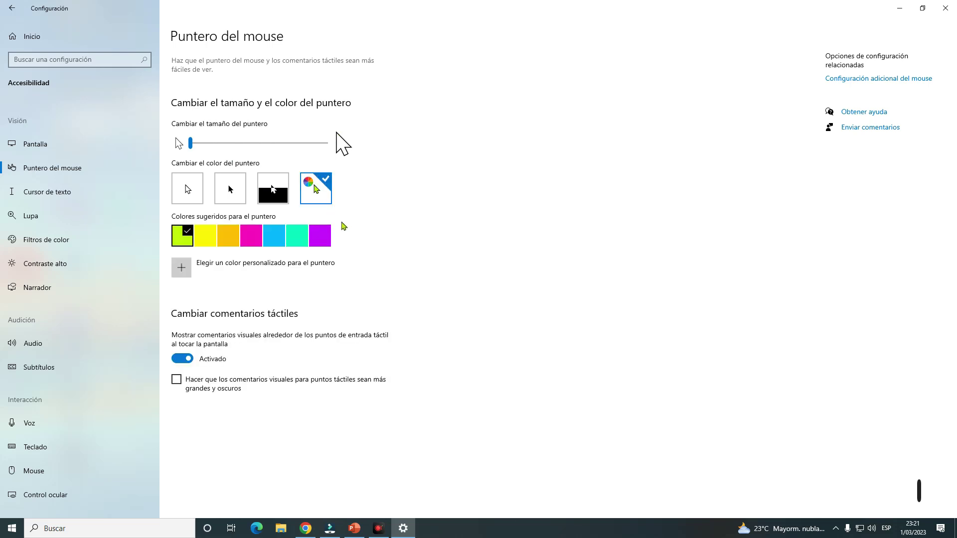
click(321, 236)
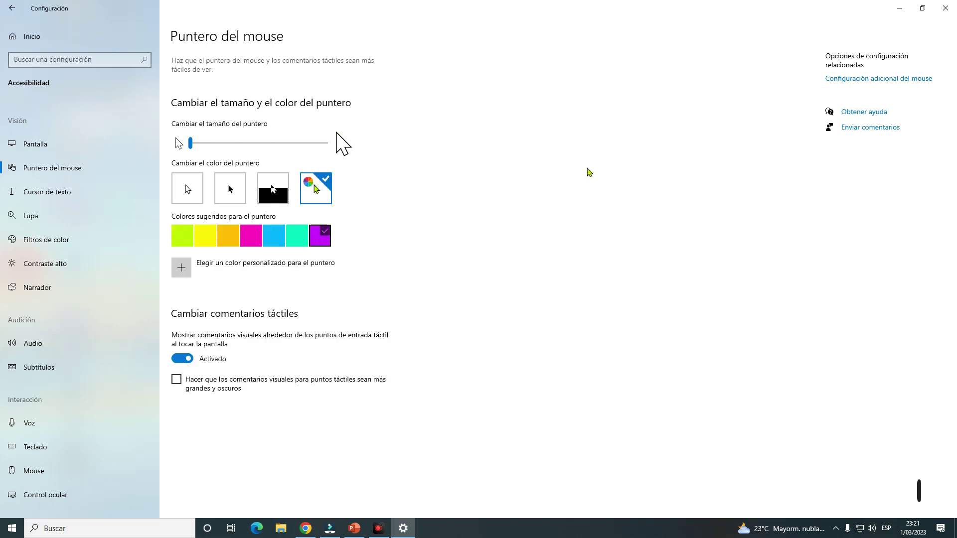
click(252, 238)
click(181, 237)
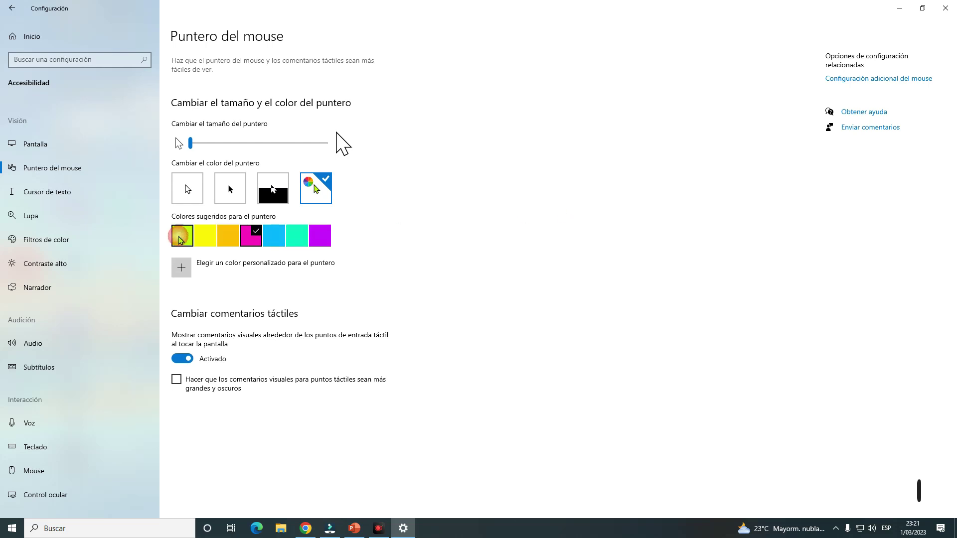
Set the pointer color to white and minimize the settings window.
click(199, 185)
click(588, 197)
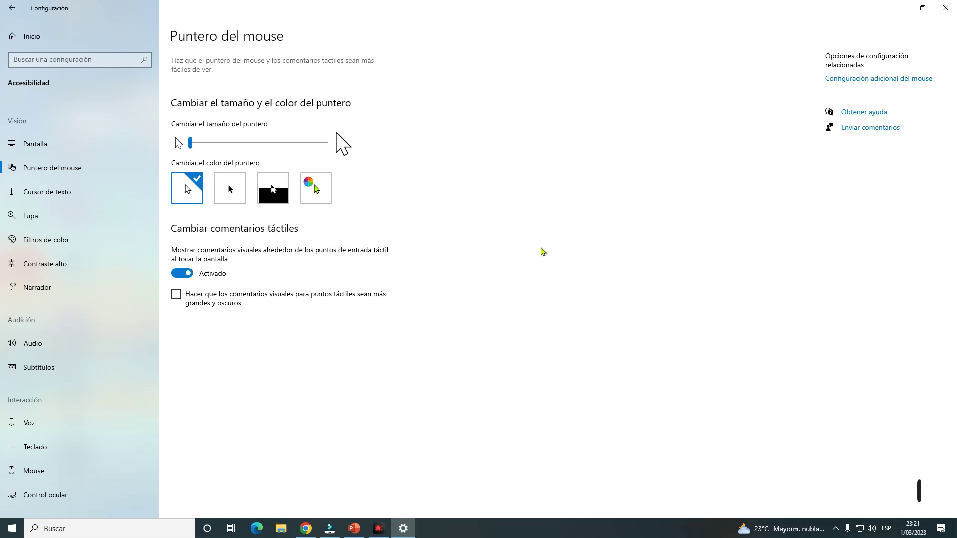
click(516, 229)
click(900, 7)
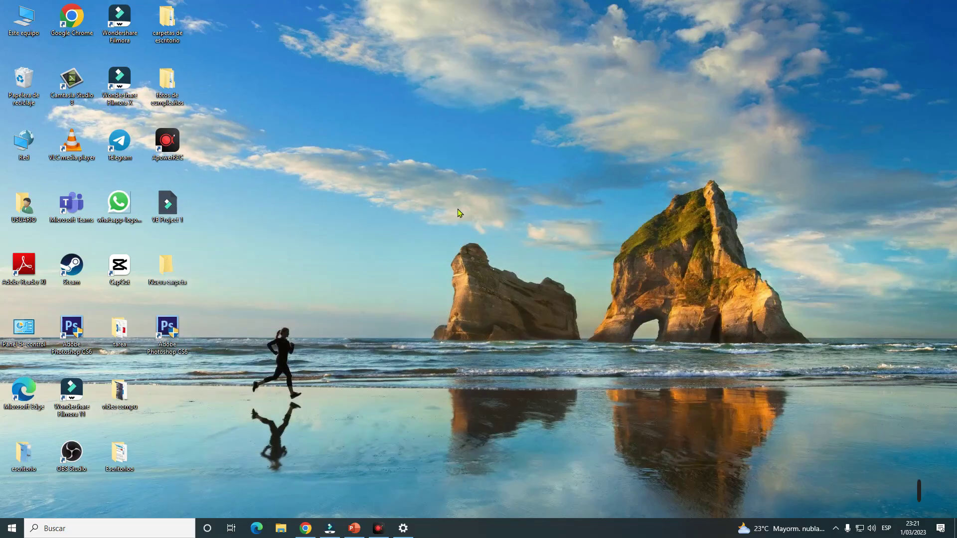